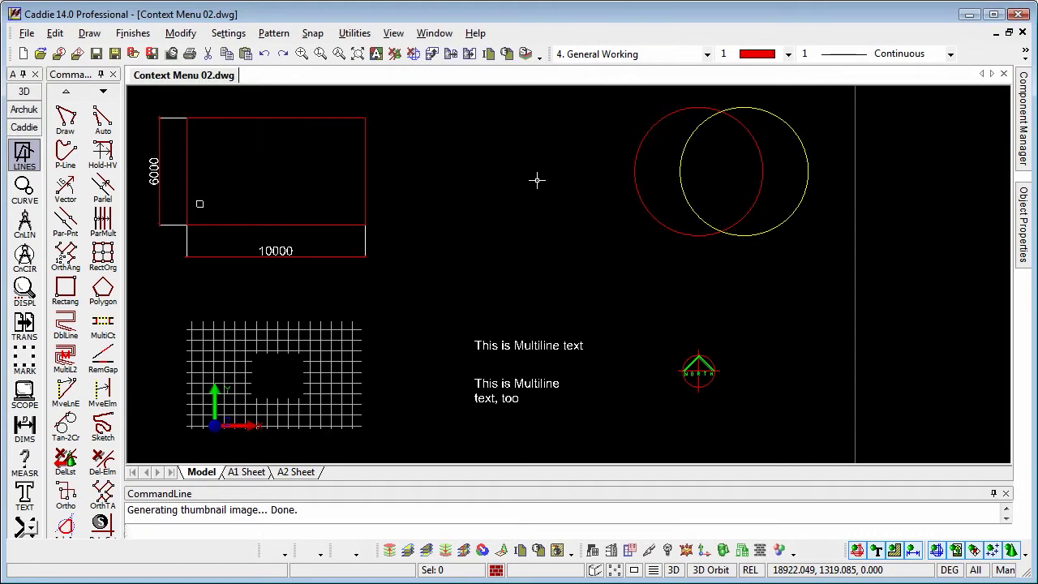
# Zoom in on the two overlapping circles with Zoom Box, and return to the view of the whole drawing
pyautogui.rightClick(544, 182)
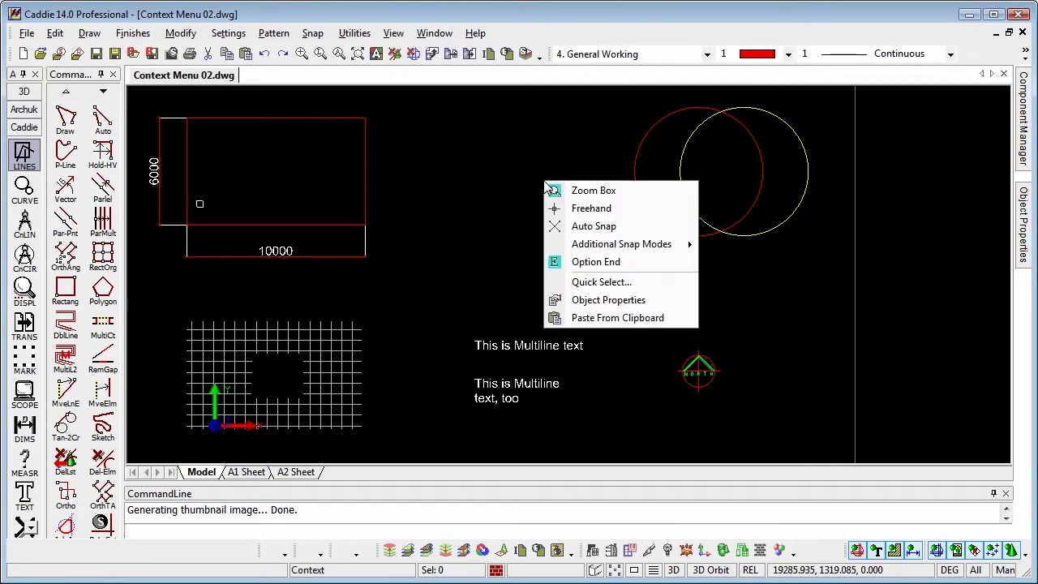
pyautogui.rightClick(322, 157)
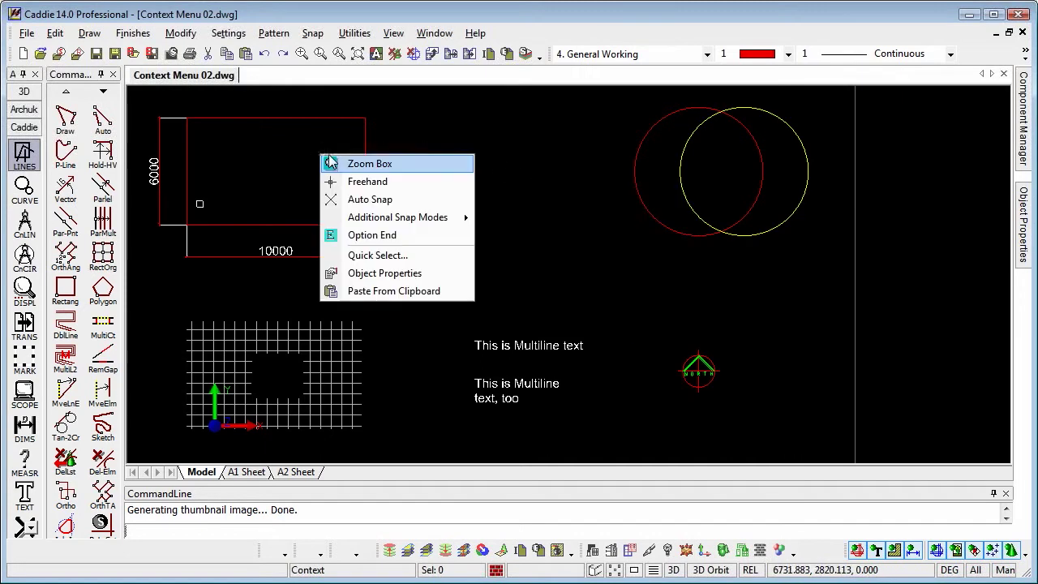
pyautogui.rightClick(504, 147)
pyautogui.rightClick(837, 276)
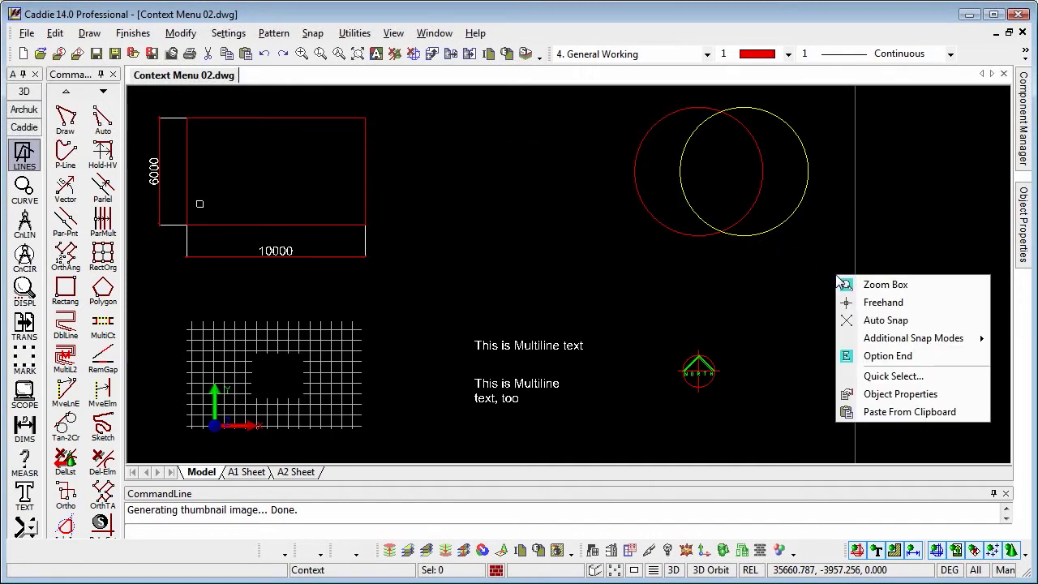
pyautogui.click(884, 285)
pyautogui.click(616, 103)
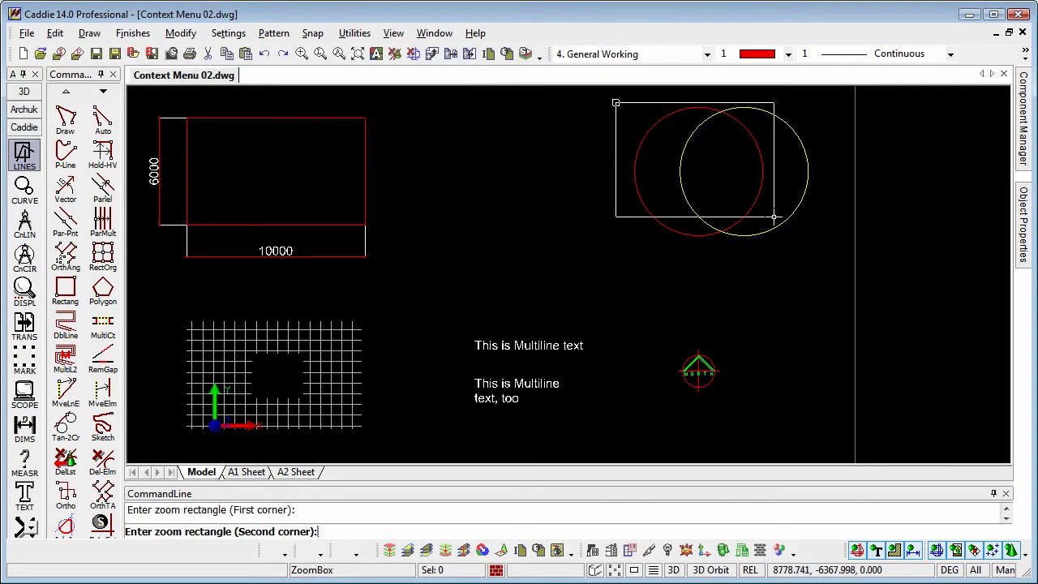
pyautogui.click(839, 269)
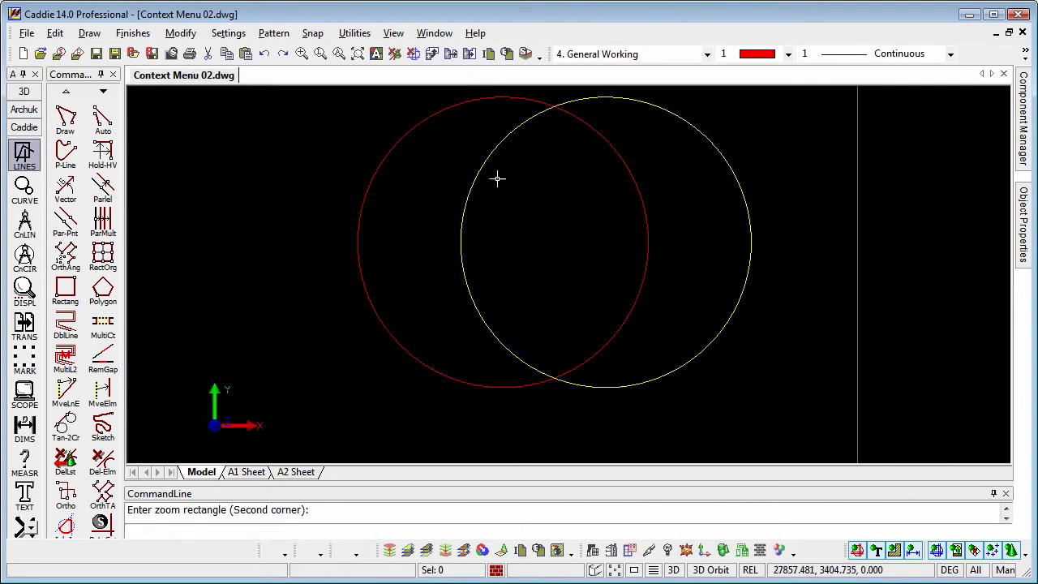
pyautogui.click(320, 55)
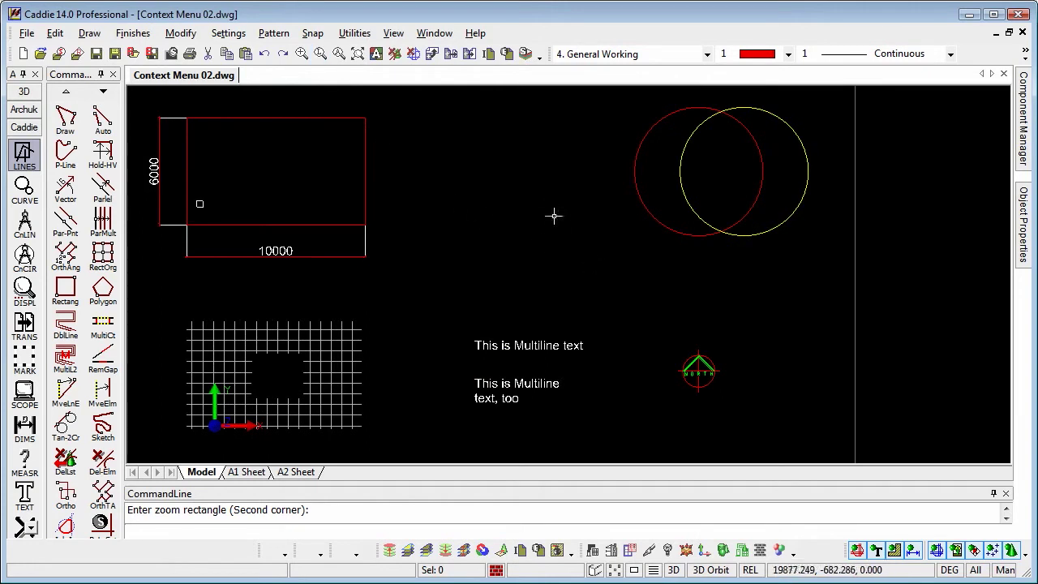
pyautogui.rightClick(477, 157)
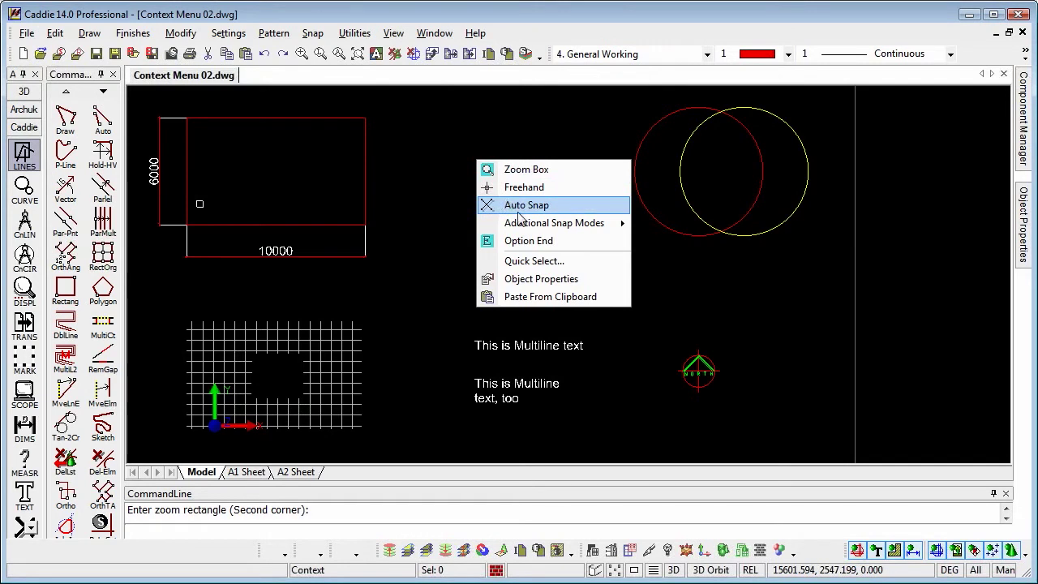
pyautogui.moveTo(535, 226)
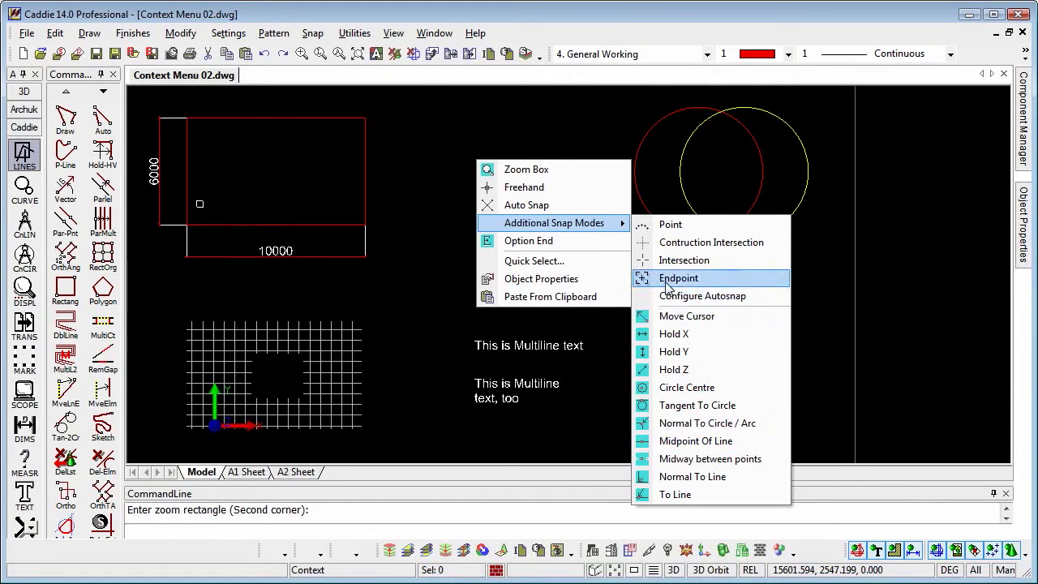
pyautogui.click(544, 242)
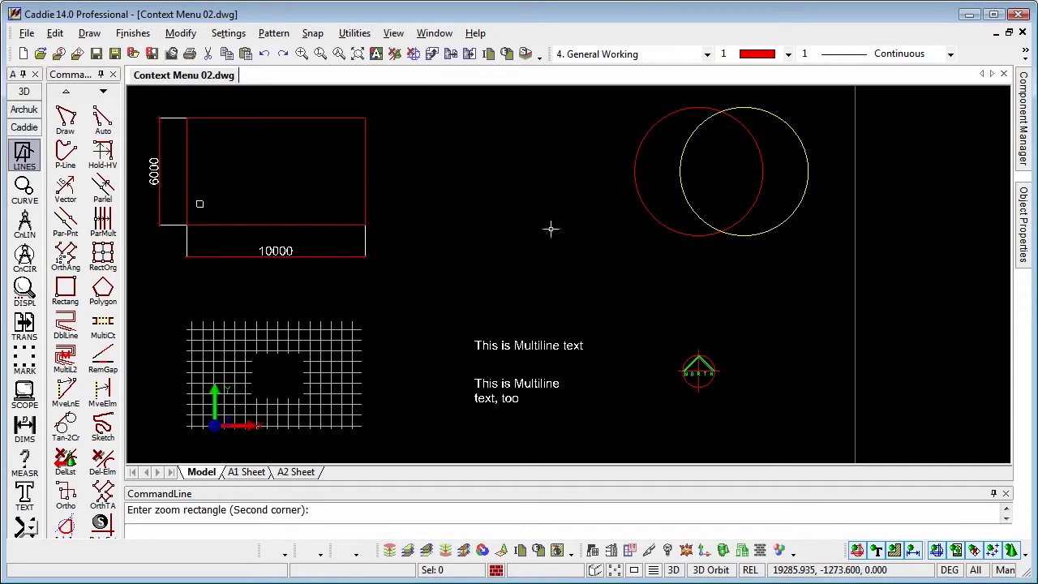
# Draw an open five-point zigzag polyline between the dimensioned rectangle and the circles, ending it with Option End
pyautogui.click(68, 158)
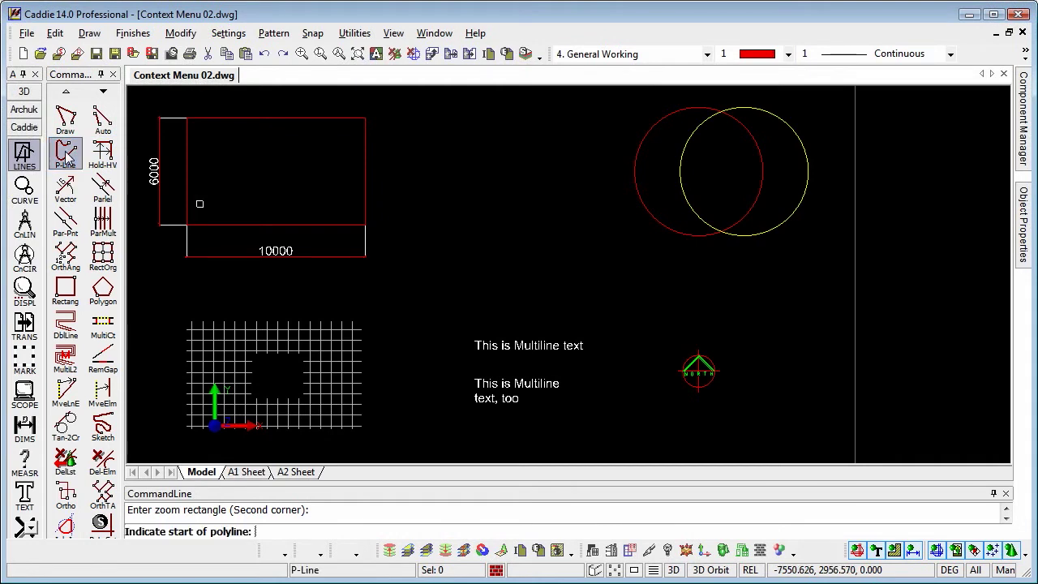
pyautogui.click(416, 124)
pyautogui.click(575, 126)
pyautogui.click(430, 169)
pyautogui.click(565, 193)
pyautogui.click(413, 229)
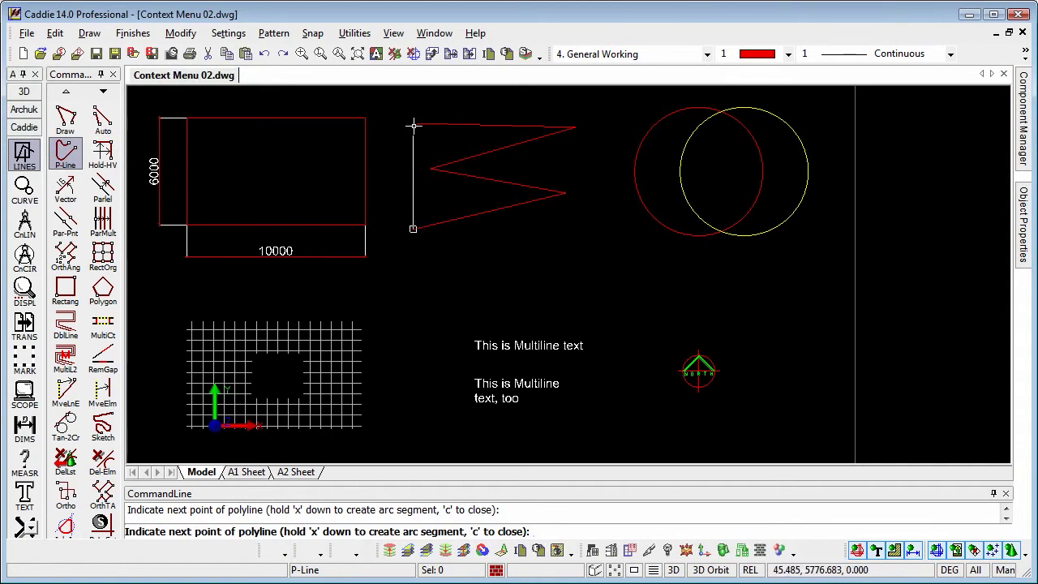
pyautogui.rightClick(416, 191)
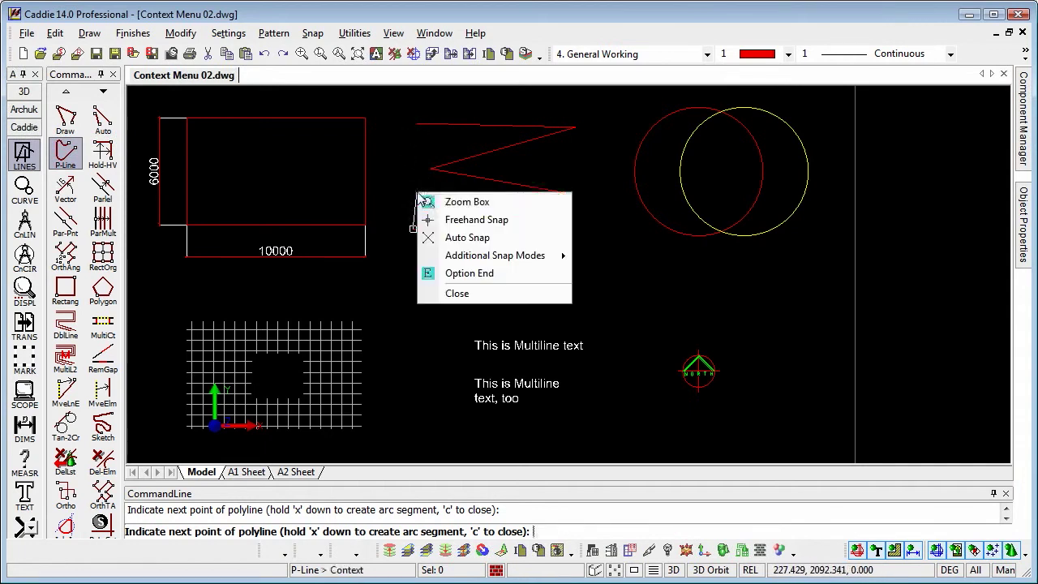
pyautogui.click(474, 274)
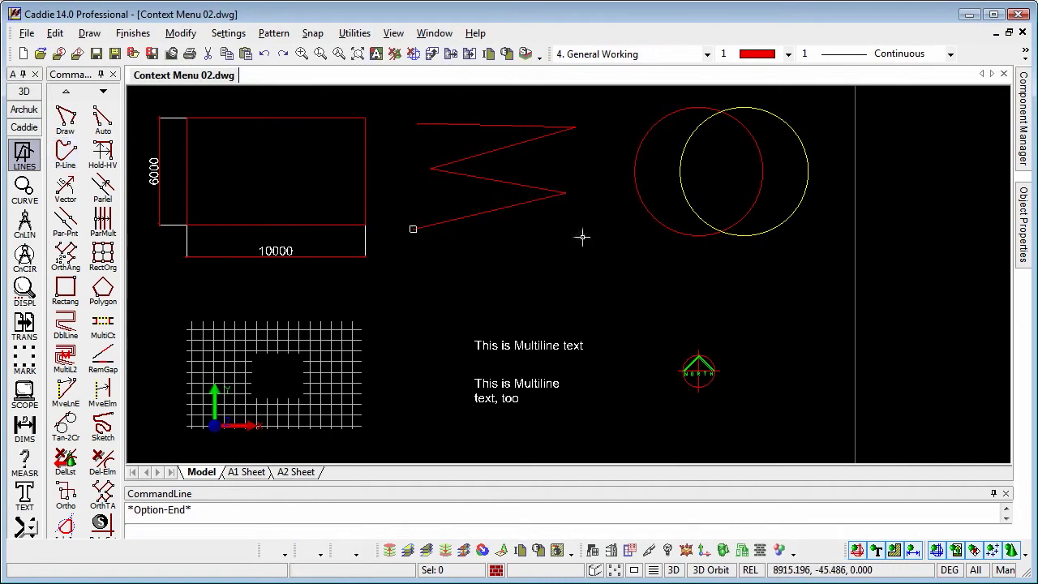
# Set up a polygon-based Quick Select for circles whose color equals 2 (yellow)
pyautogui.rightClick(501, 217)
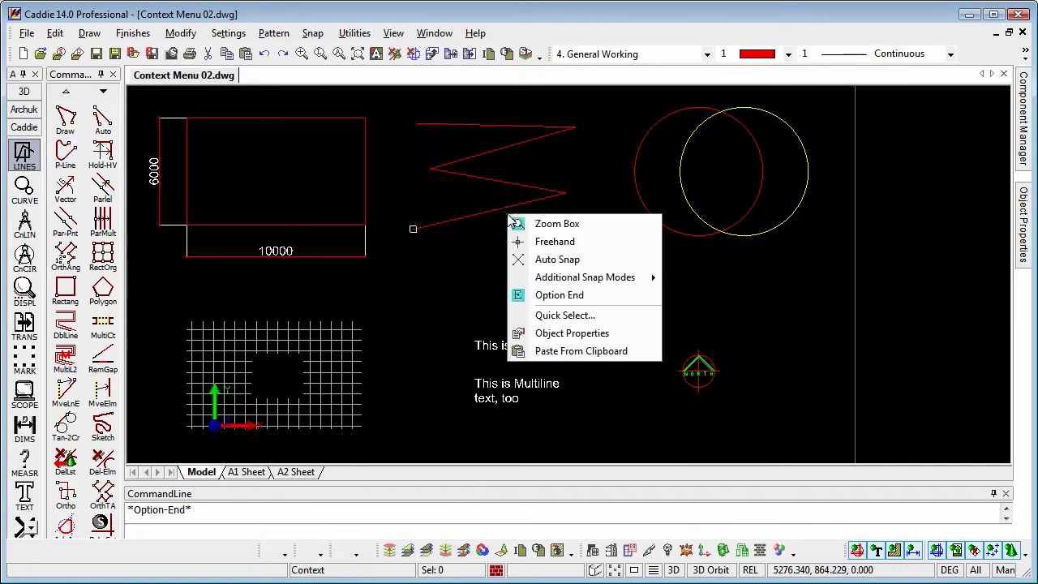
pyautogui.click(591, 317)
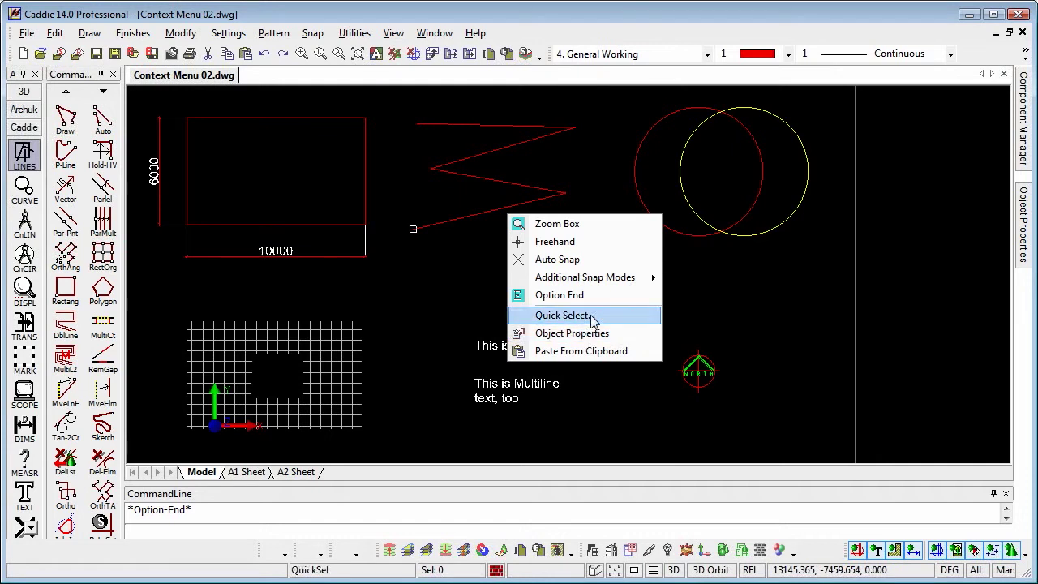
pyautogui.moveTo(546, 168); pyautogui.dragTo(604, 157)
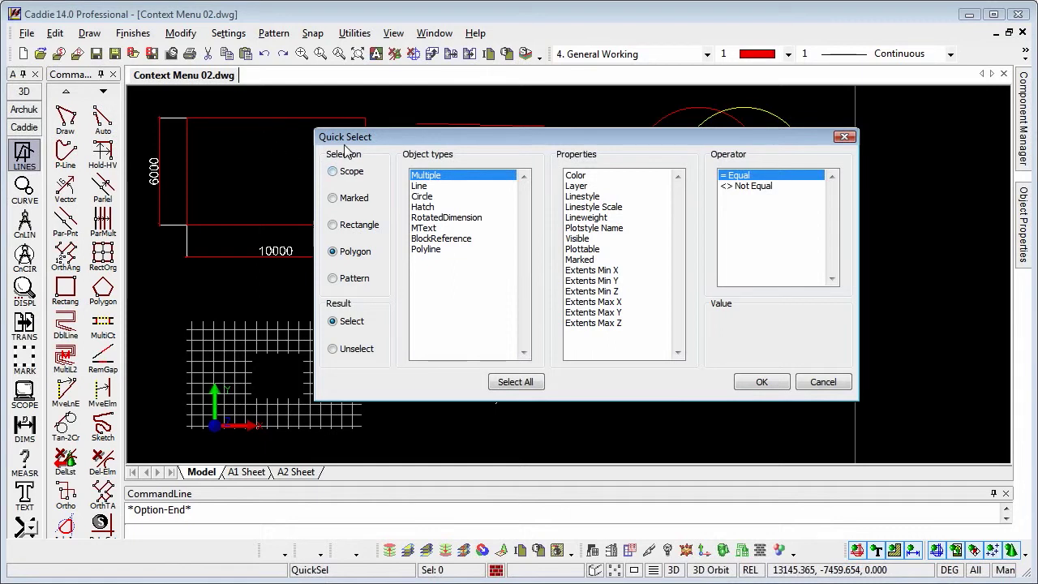
pyautogui.moveTo(405, 144)
pyautogui.mouseDown()
pyautogui.moveTo(509, 285)
pyautogui.moveTo(395, 146)
pyautogui.mouseUp()
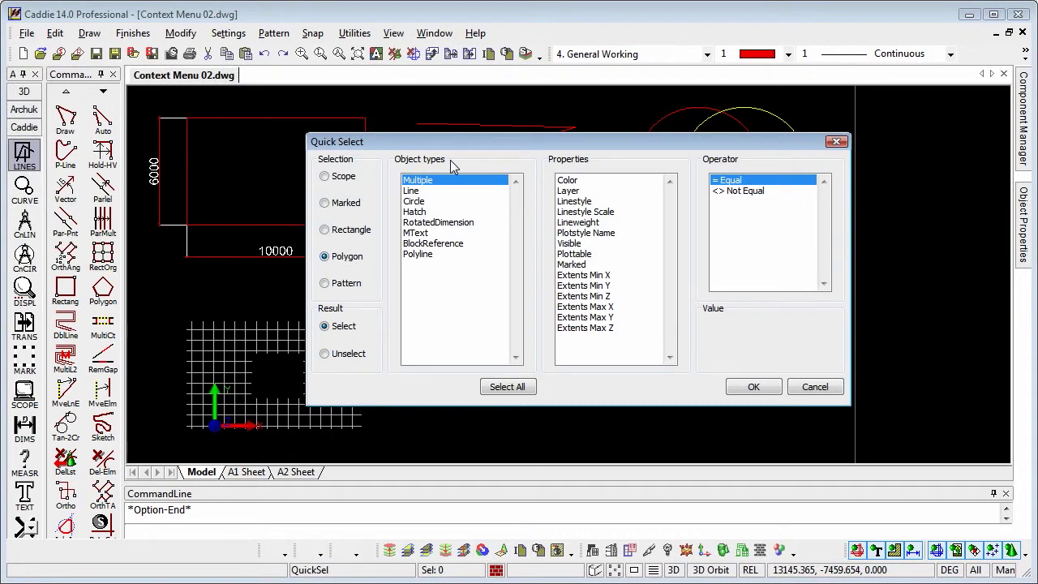
pyautogui.moveTo(454, 143); pyautogui.dragTo(443, 162)
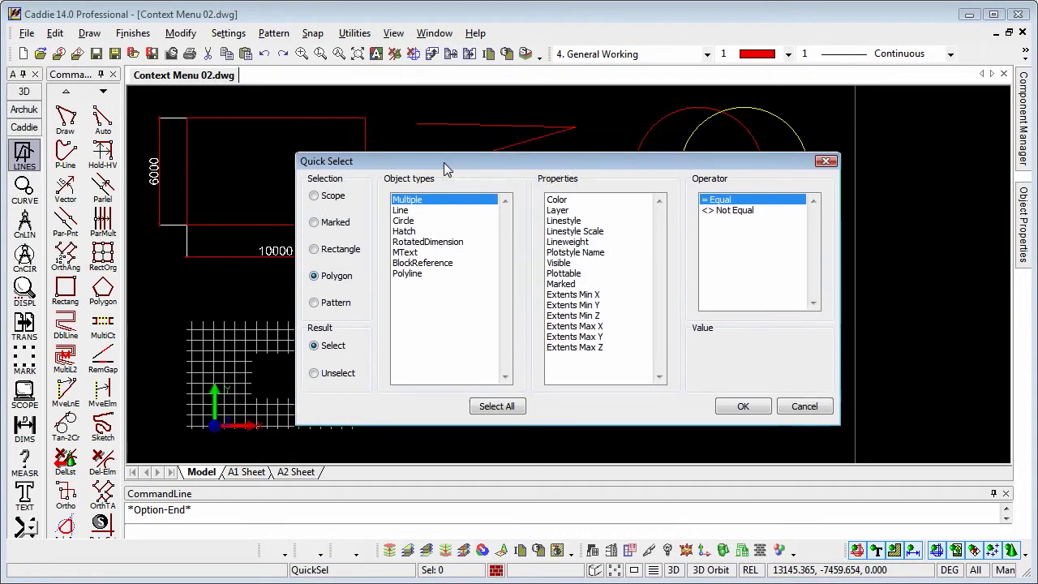
pyautogui.click(403, 222)
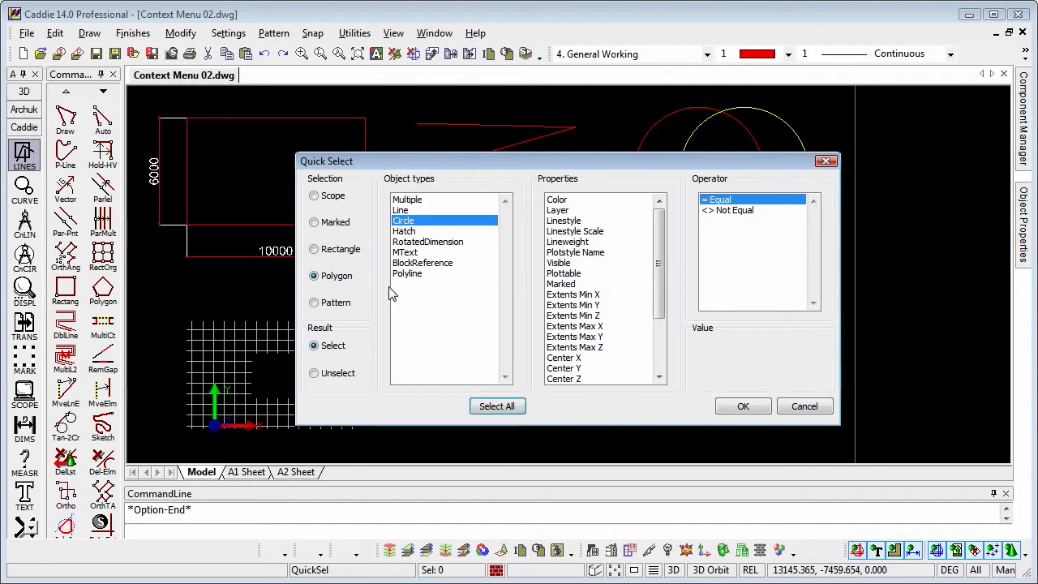
pyautogui.click(559, 201)
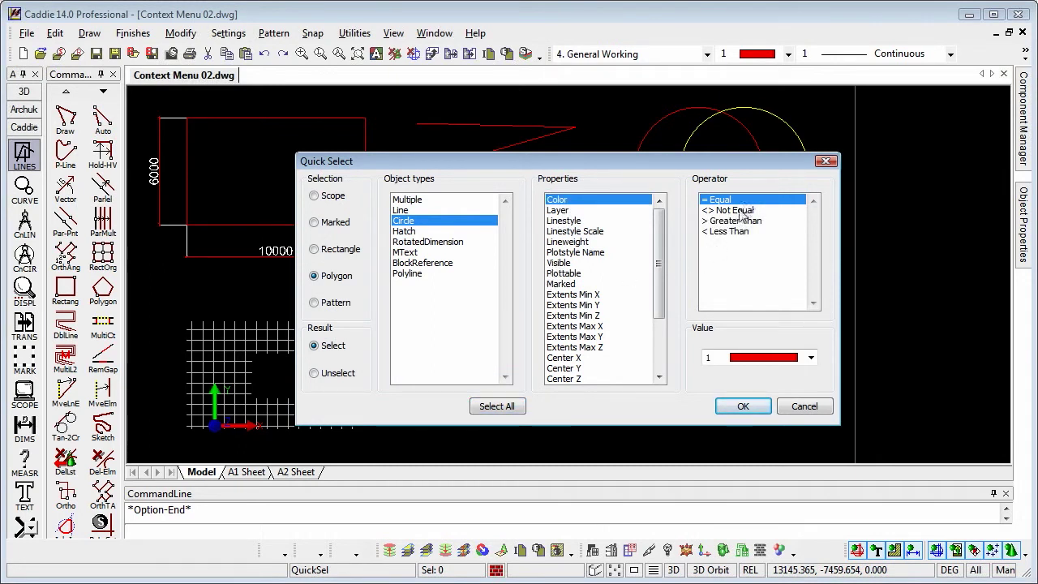
pyautogui.click(744, 210)
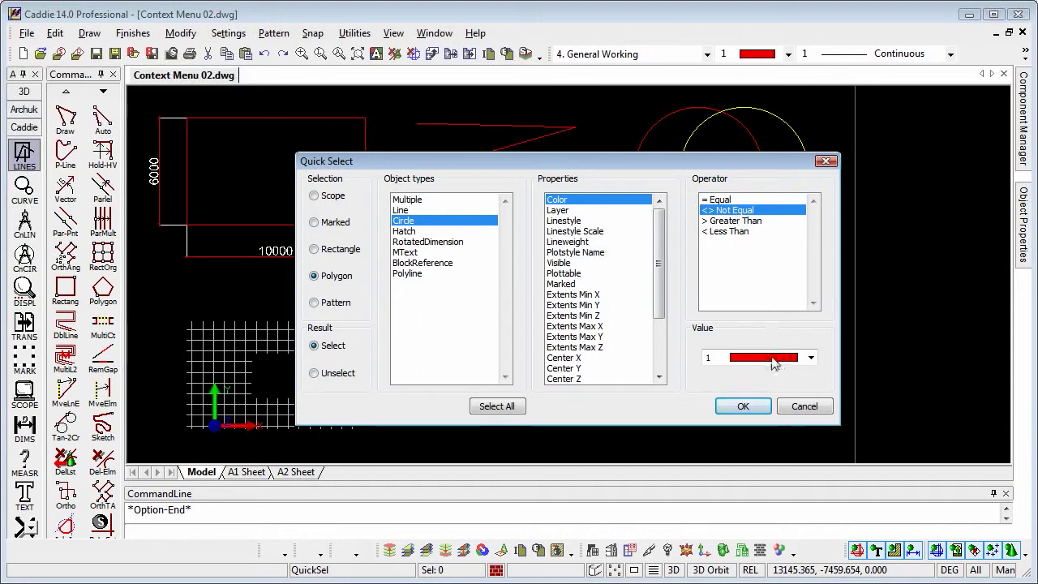
pyautogui.click(729, 200)
pyautogui.click(784, 357)
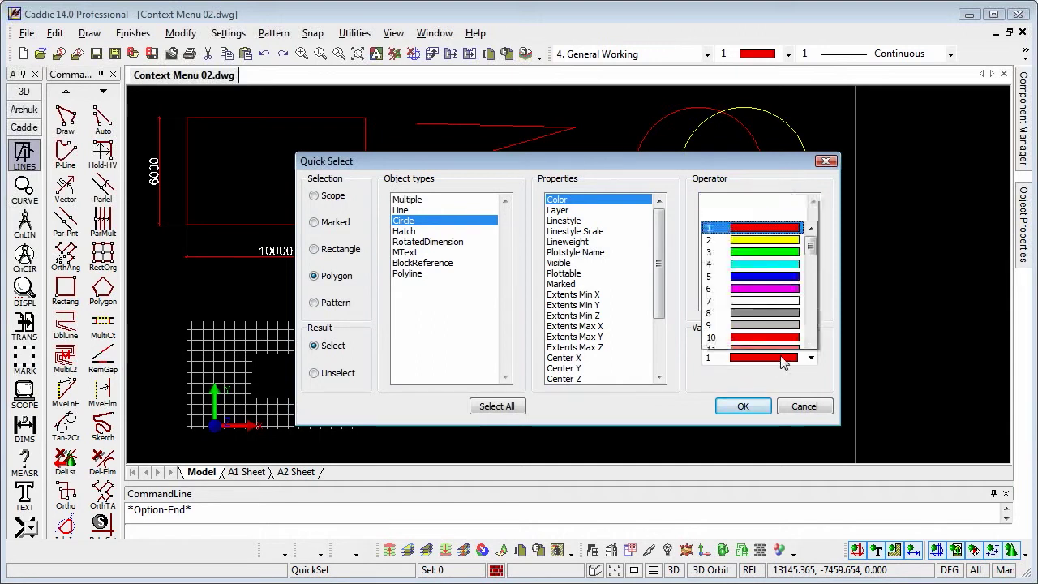
pyautogui.click(762, 101)
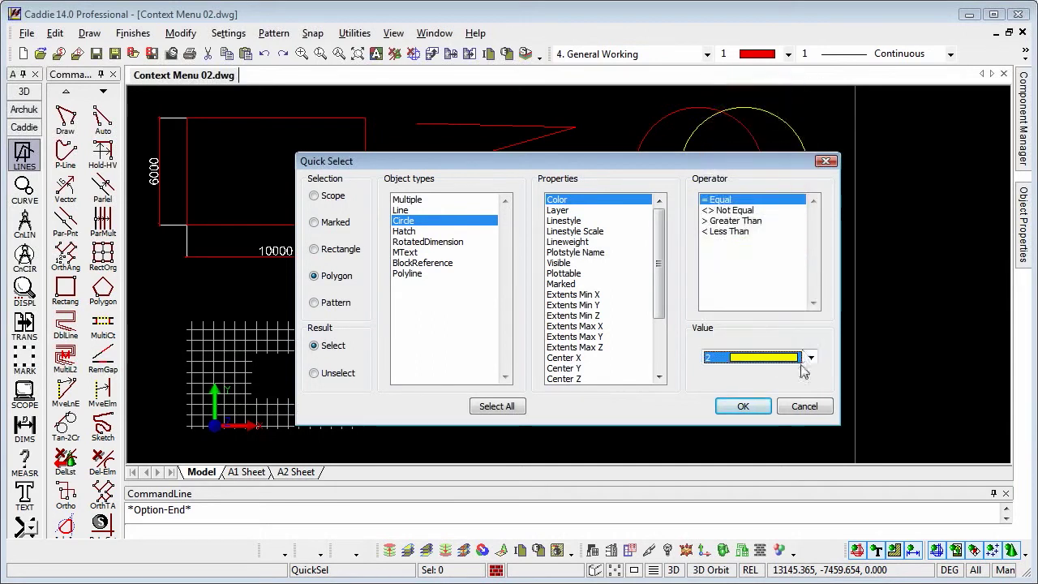
pyautogui.click(743, 407)
# Outline an eight-corner clockwise selection polygon around the rectangle, zigzag polyline, circles and multiline texts, and complete the selection
pyautogui.click(134, 97)
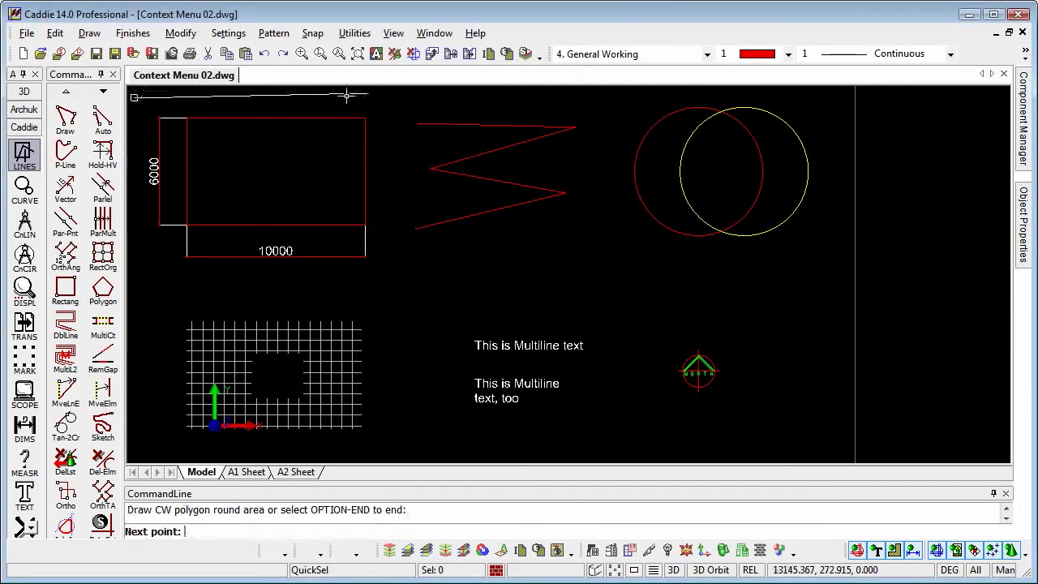
pyautogui.click(818, 98)
pyautogui.click(821, 306)
pyautogui.click(651, 318)
pyautogui.click(648, 426)
pyautogui.click(443, 432)
pyautogui.click(416, 299)
pyautogui.click(133, 290)
pyautogui.rightClick(209, 254)
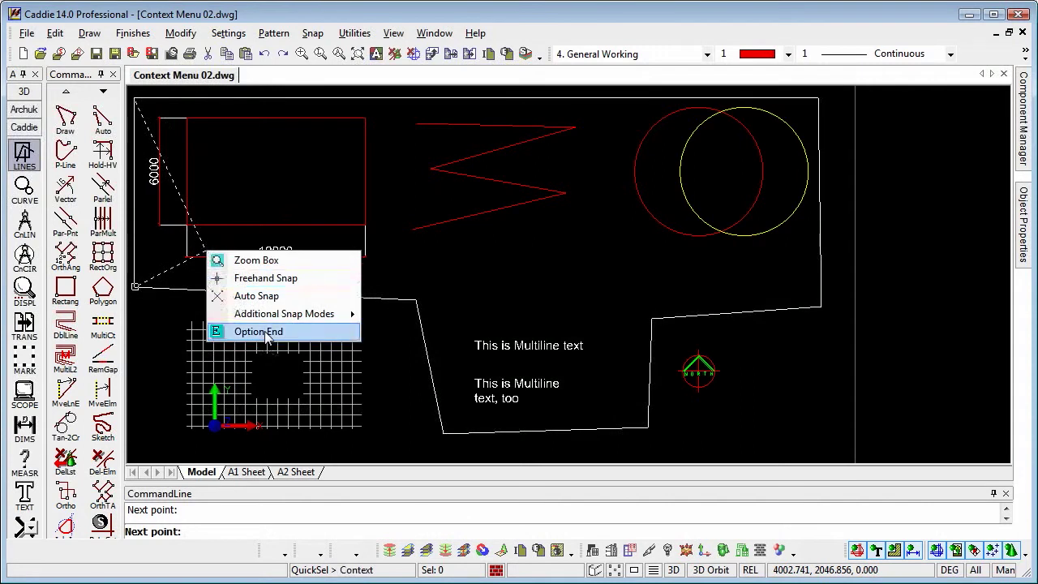
pyautogui.click(258, 331)
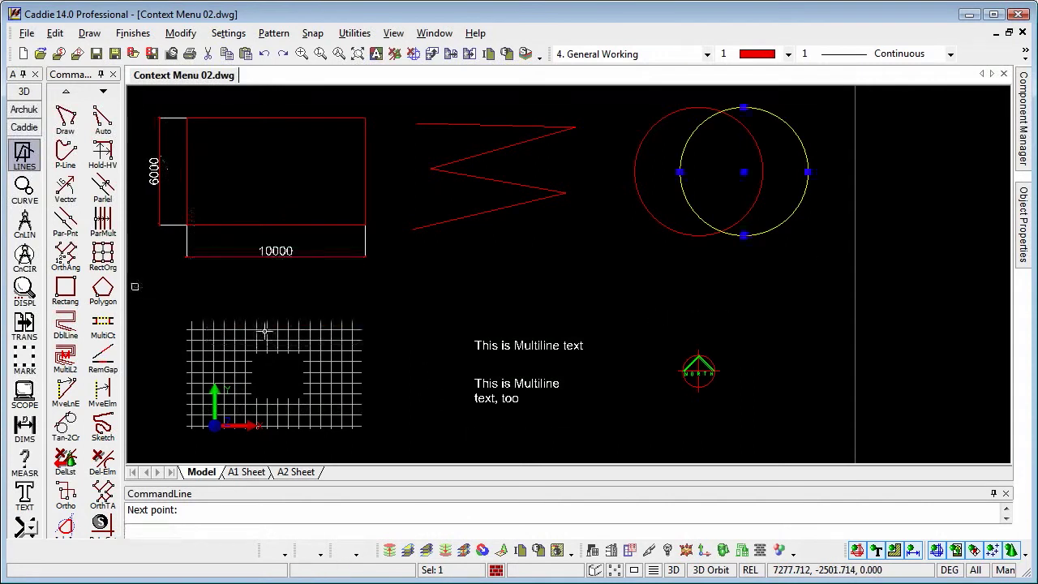
# Move the selected yellow circle by its centre to the red circle's lower left, and place one copy overlapping the red circle's right side
pyautogui.click(745, 171)
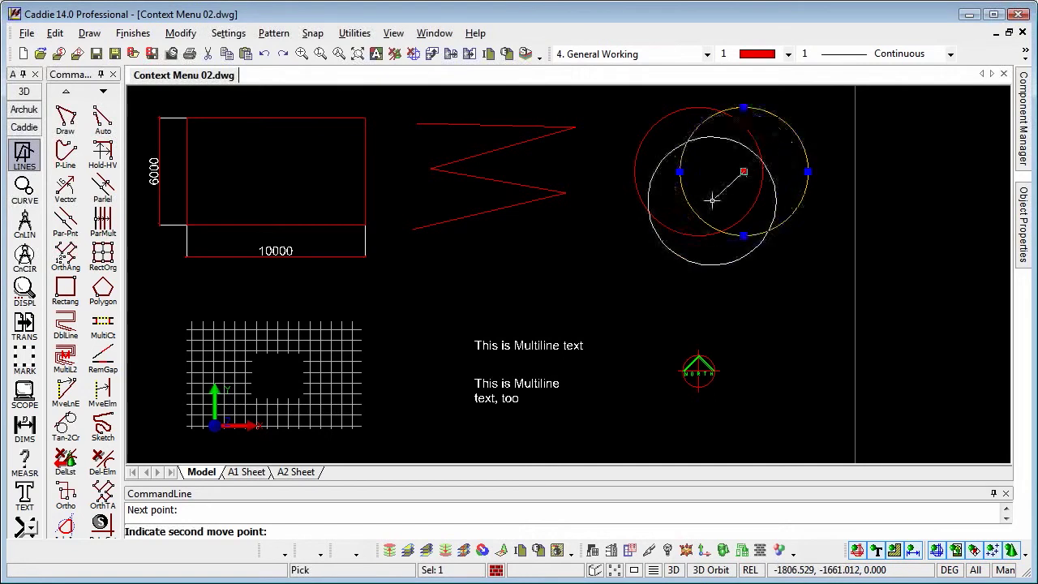
pyautogui.click(654, 237)
pyautogui.rightClick(655, 249)
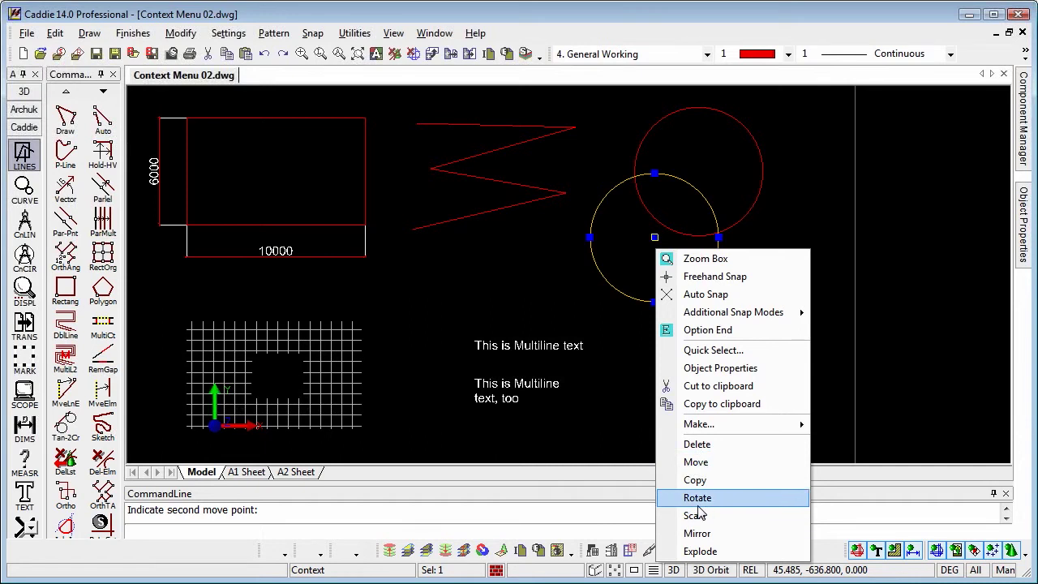
pyautogui.click(696, 480)
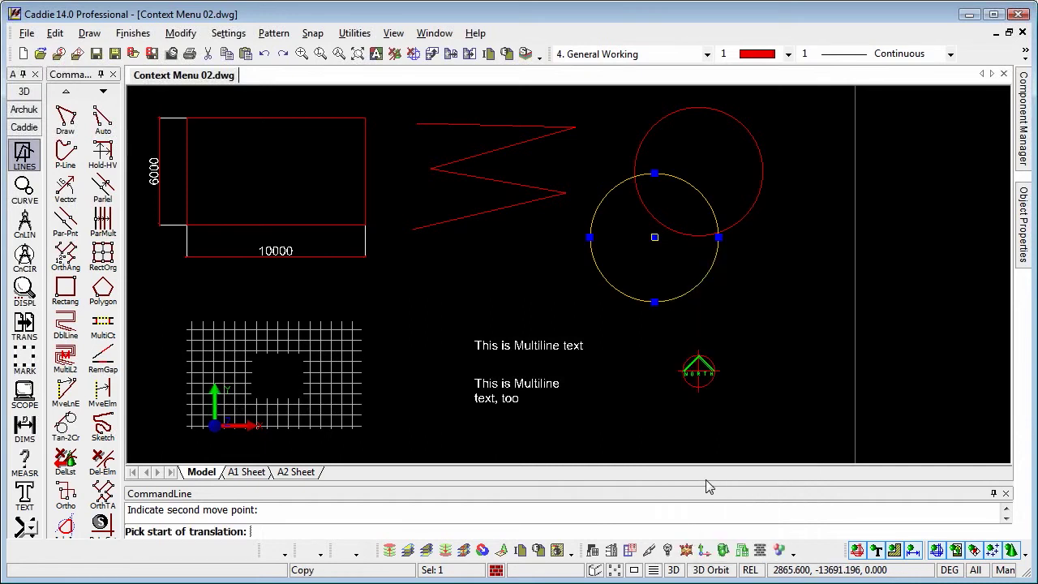
pyautogui.click(667, 323)
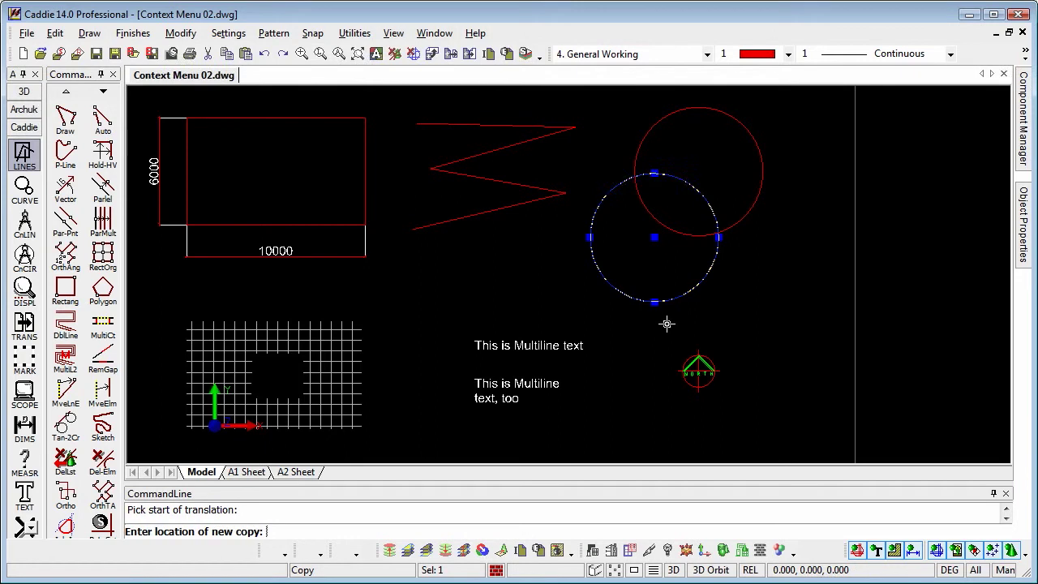
pyautogui.click(759, 259)
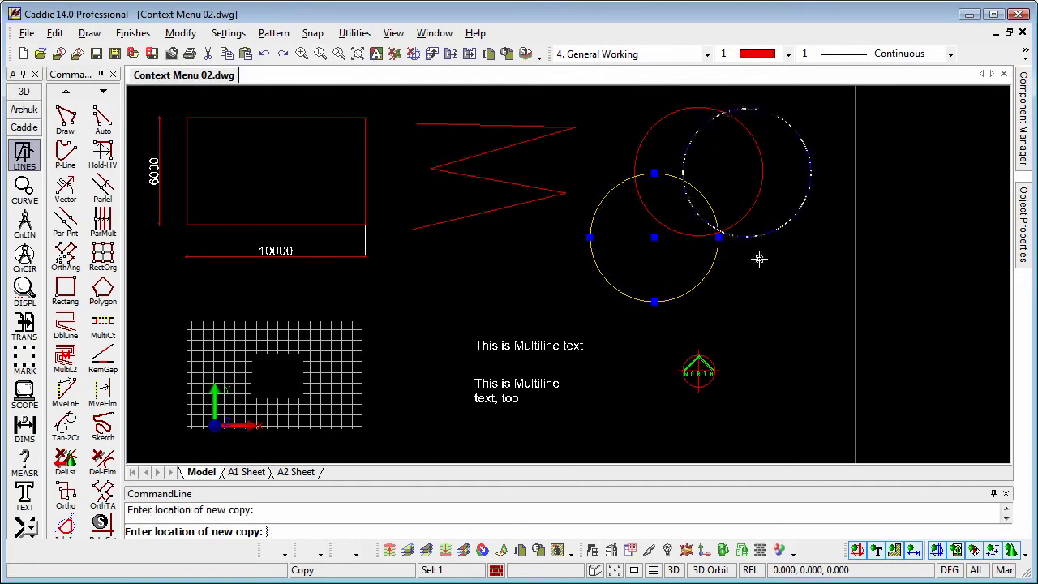
pyautogui.rightClick(797, 302)
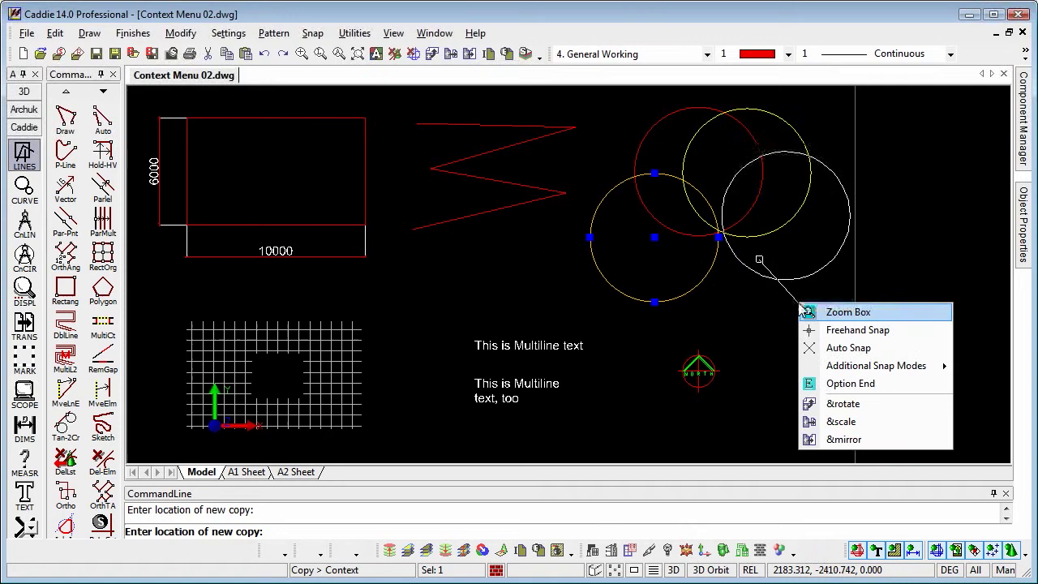
pyautogui.click(847, 383)
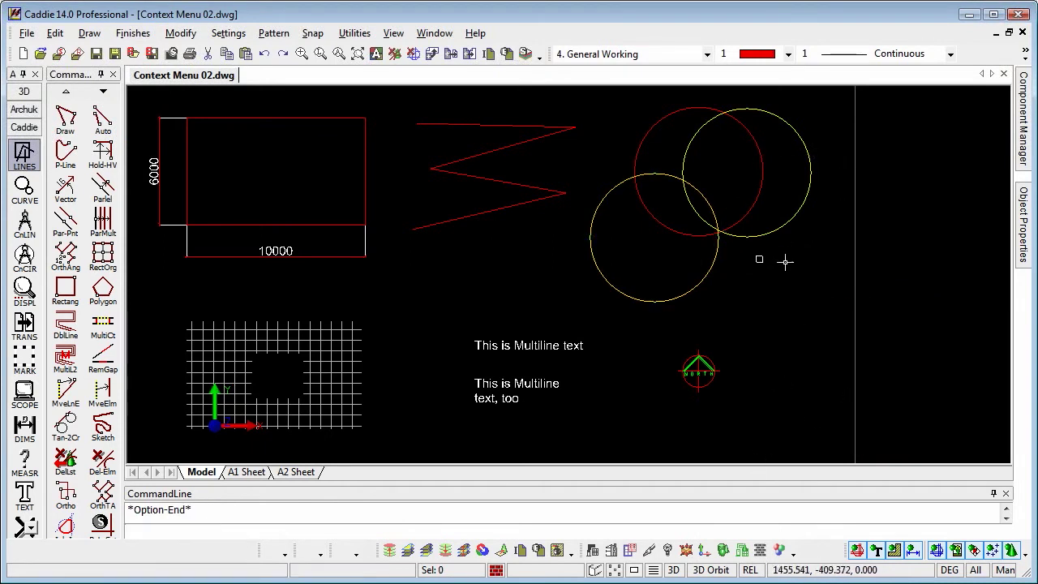
# Select the two yellow circles, the red circle and the zigzag polyline one by one
pyautogui.click(775, 232)
pyautogui.click(689, 291)
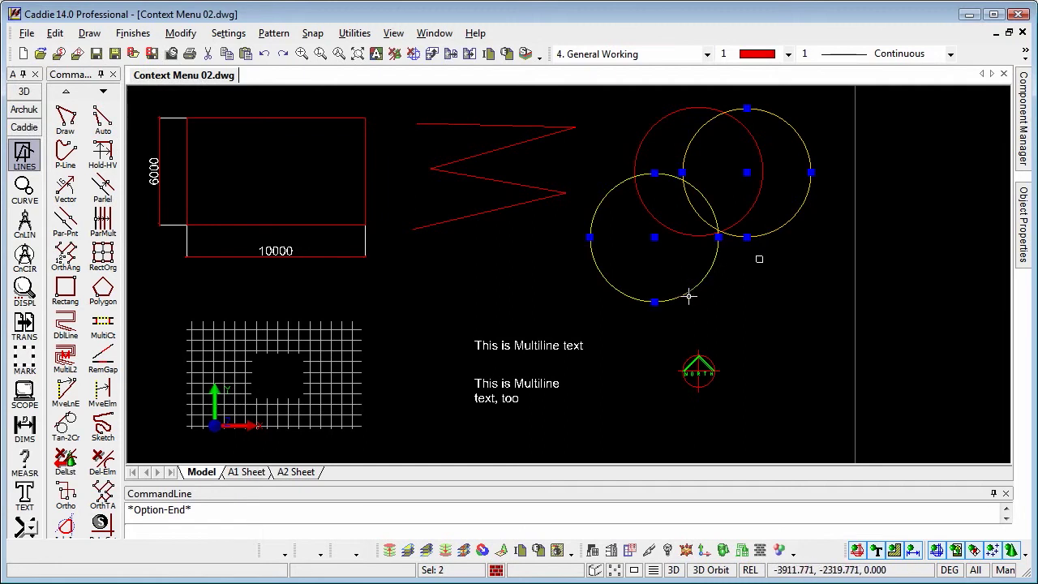
pyautogui.click(687, 234)
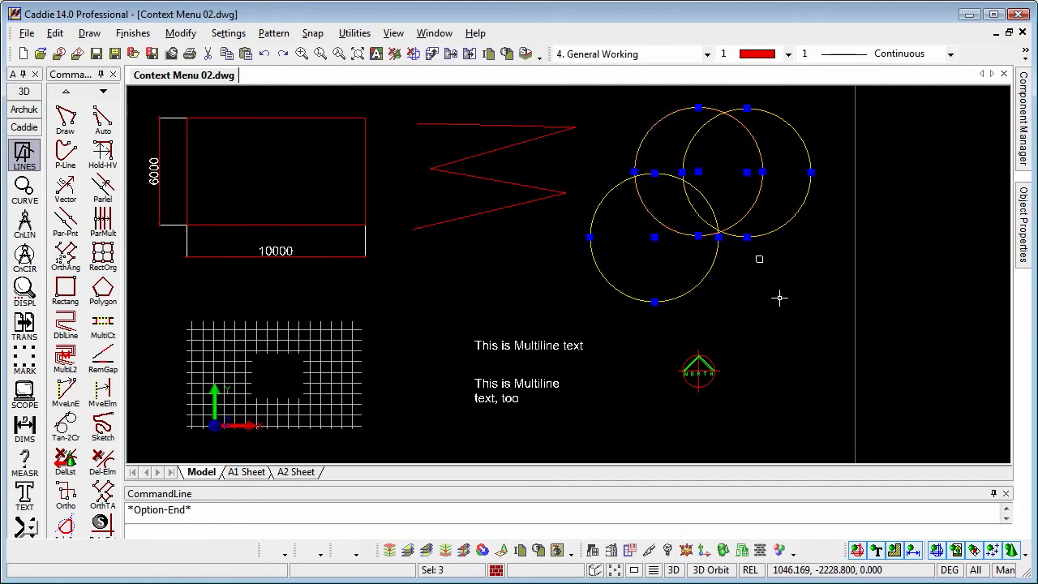
pyautogui.click(499, 179)
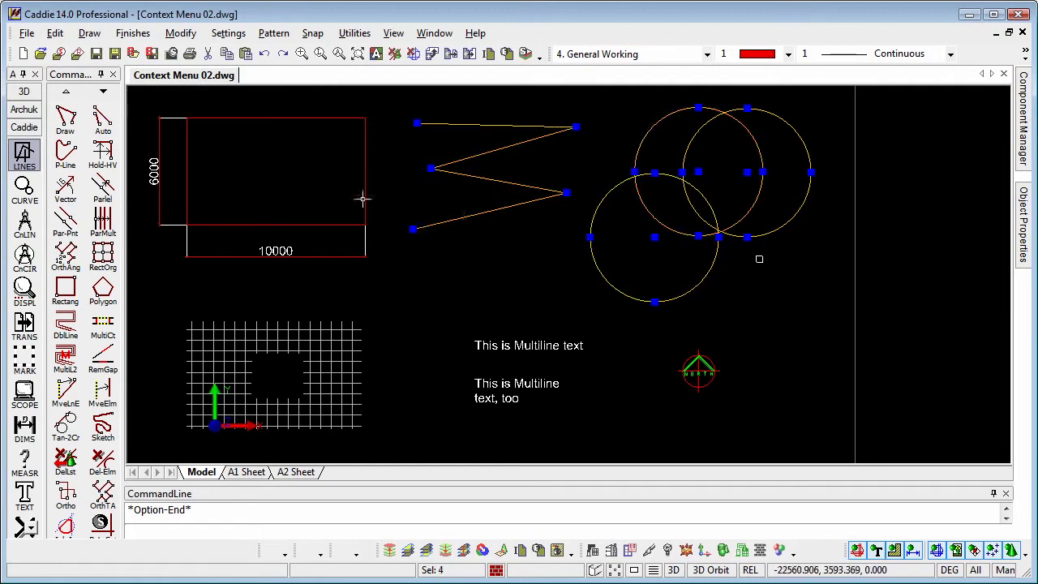
# Add the dimensioned rectangle to the selection with an enclosing window, and the multiline texts and north symbol with a crossing window
pyautogui.click(139, 96)
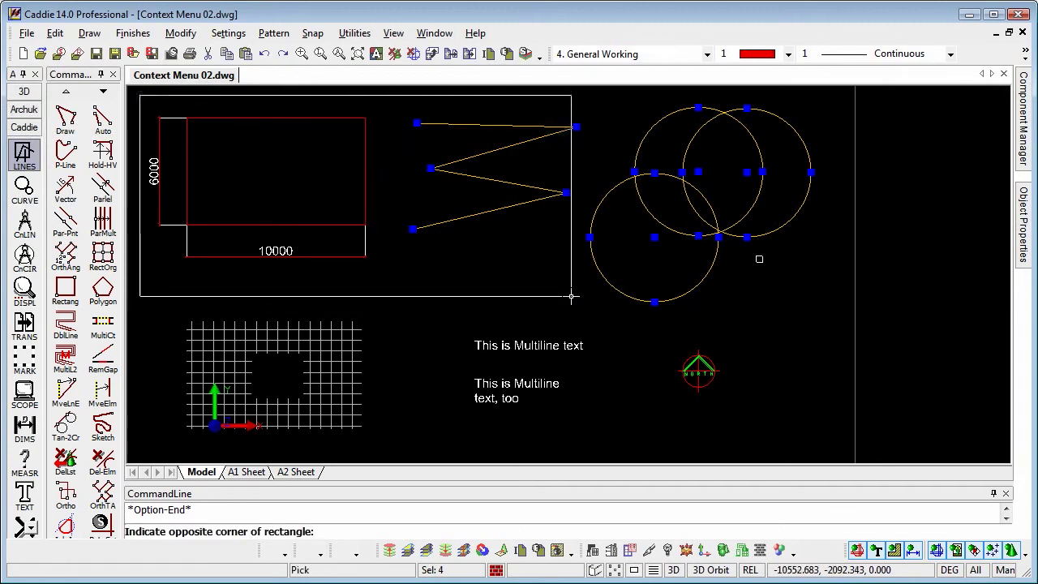
pyautogui.click(822, 315)
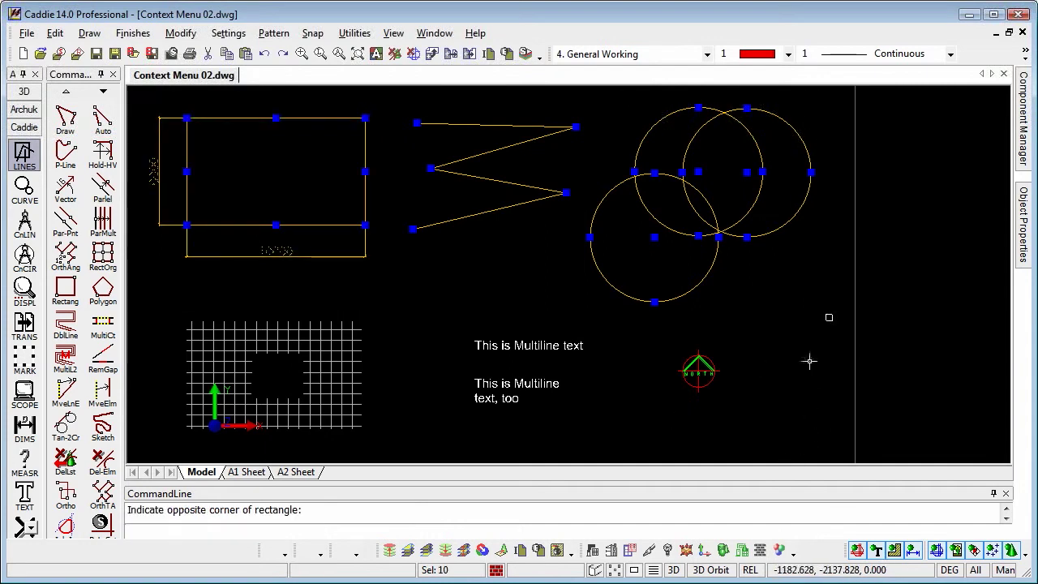
pyautogui.click(816, 323)
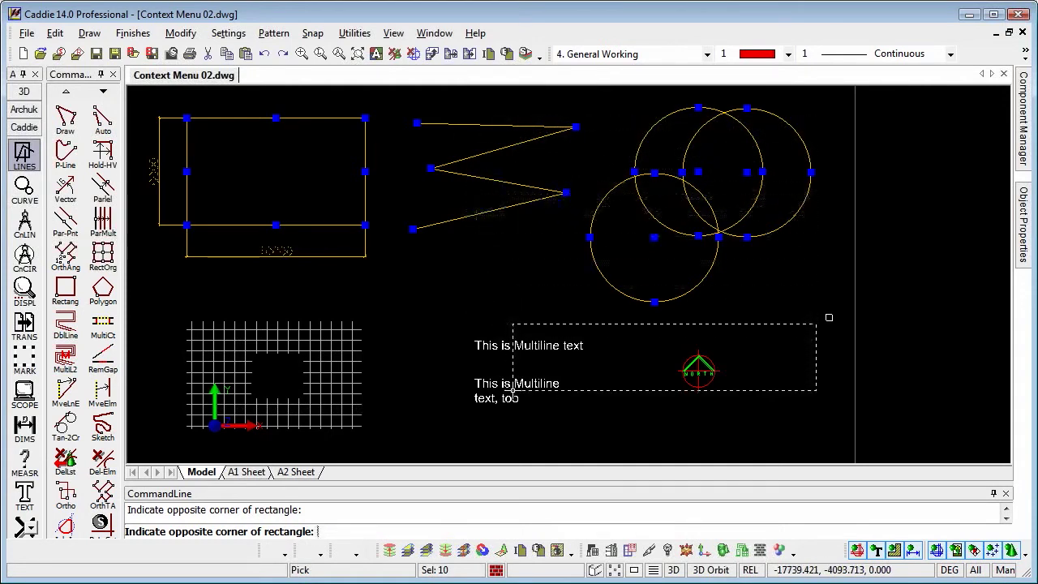
pyautogui.click(523, 404)
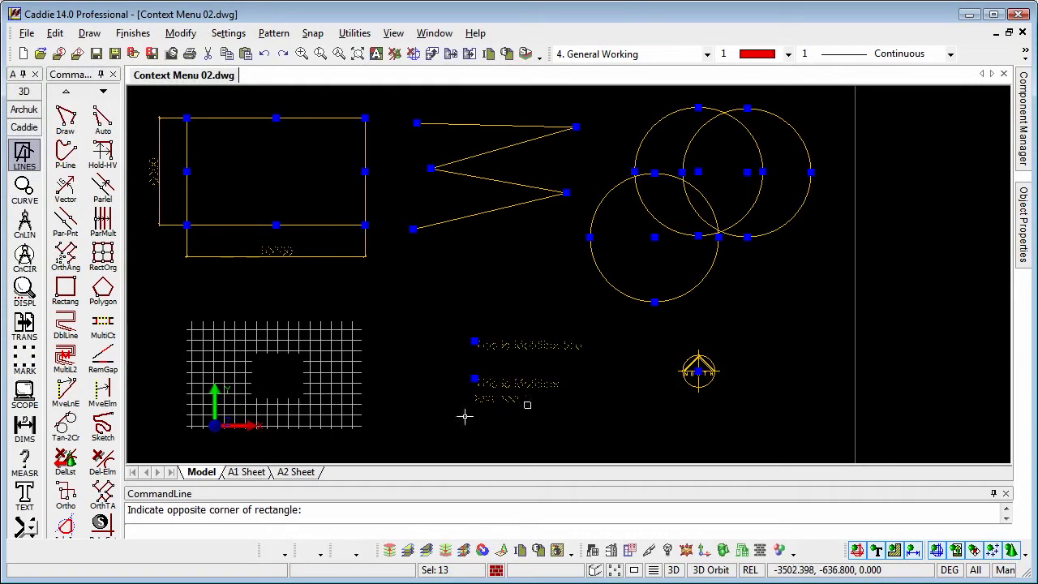
# Add the grid hatch to the selection and display the Object Properties of all selected objects
pyautogui.rightClick(515, 244)
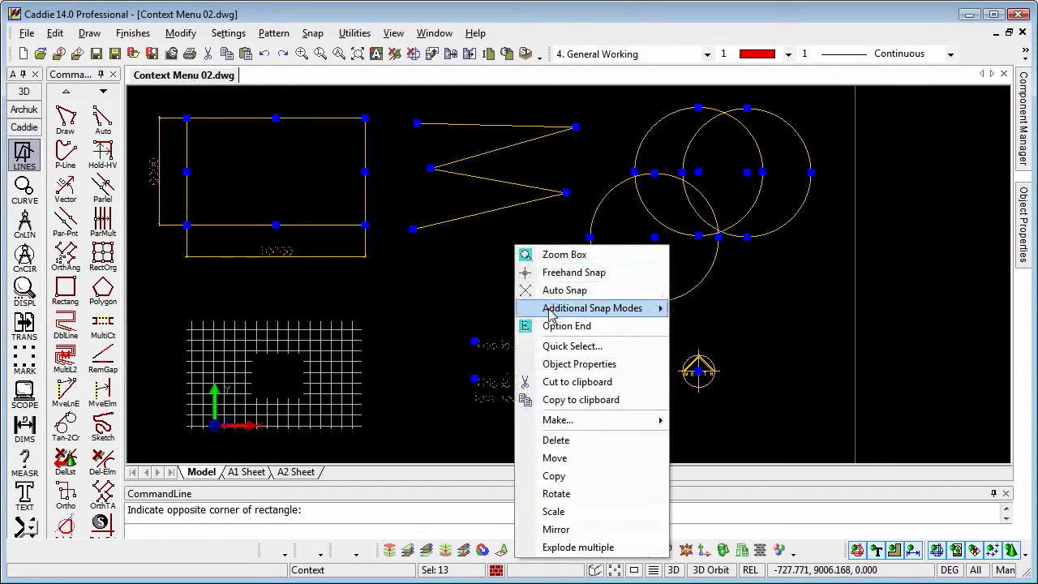
pyautogui.click(571, 364)
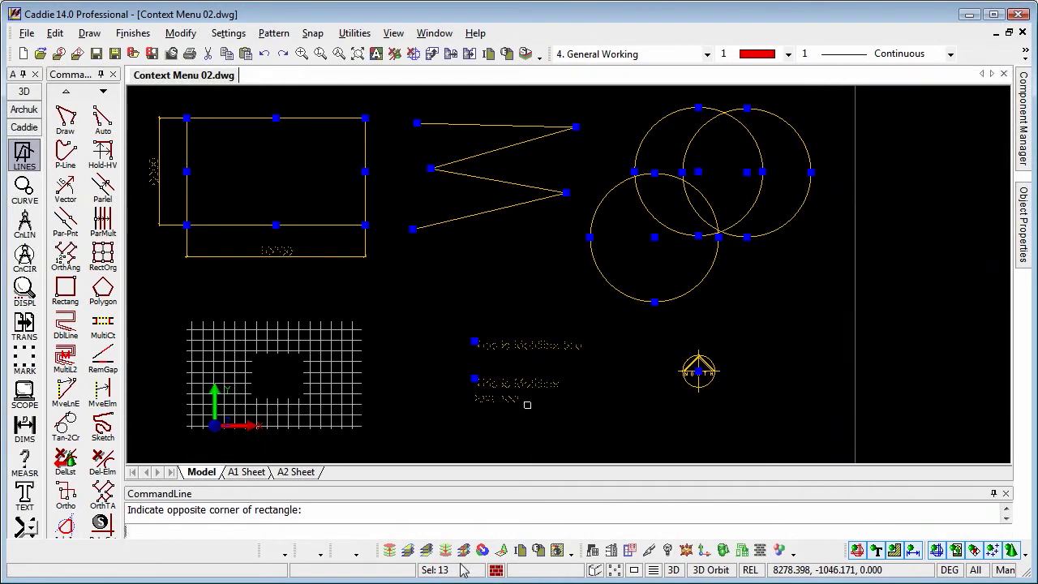
pyautogui.click(323, 377)
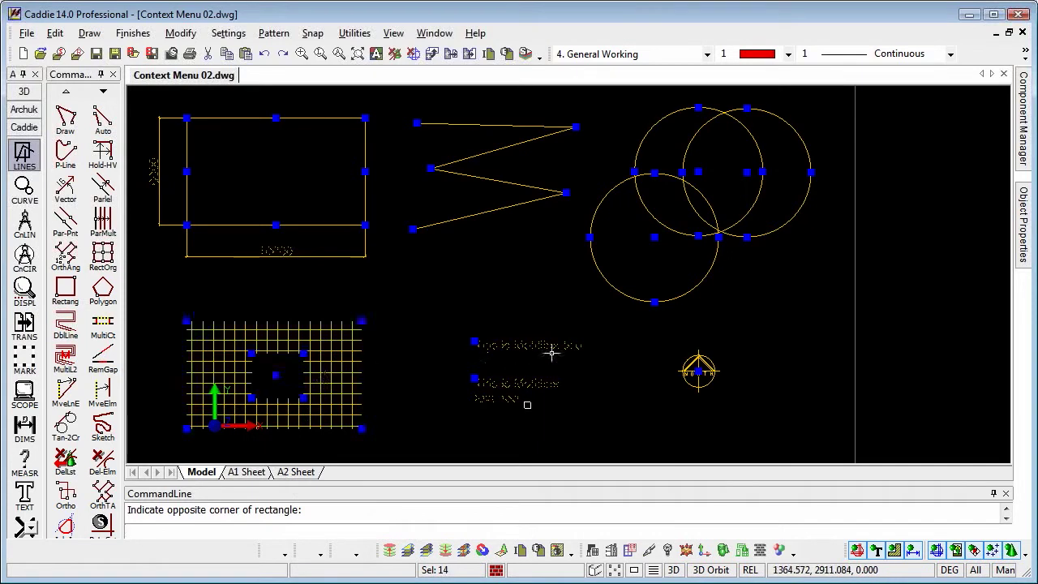
pyautogui.rightClick(623, 363)
pyautogui.click(709, 154)
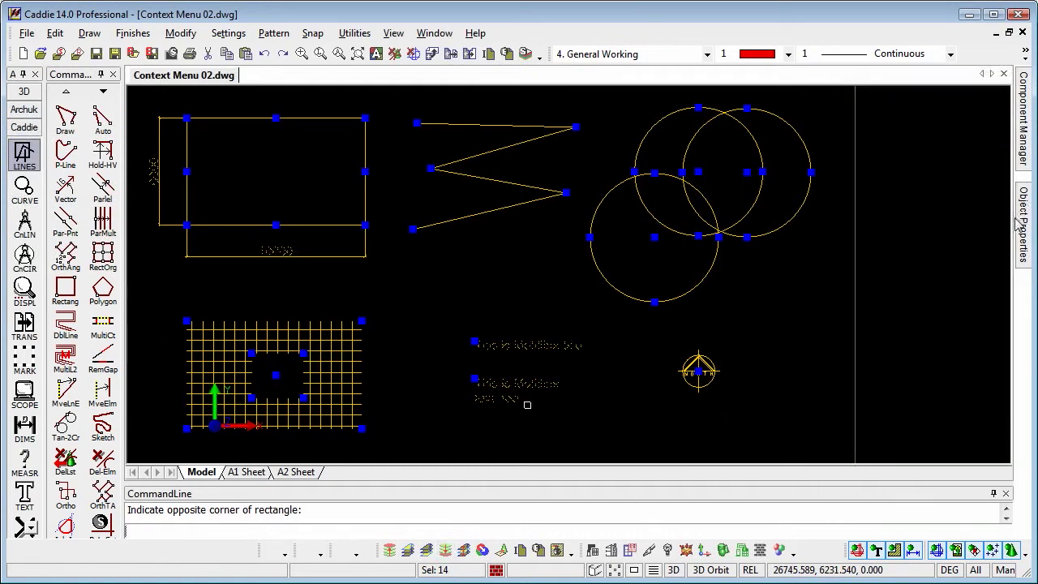
pyautogui.rightClick(882, 221)
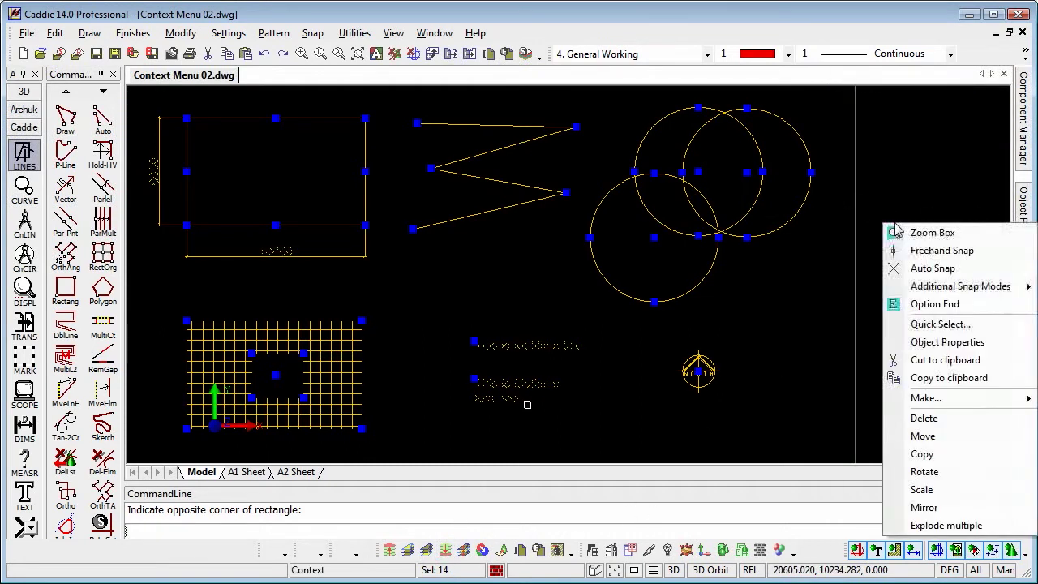
pyautogui.click(938, 342)
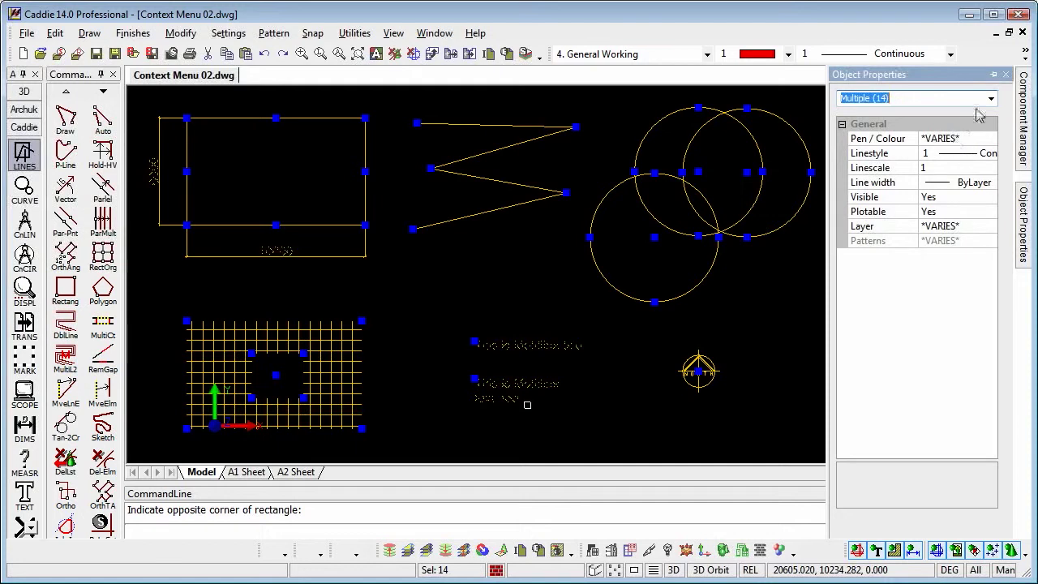
pyautogui.click(944, 227)
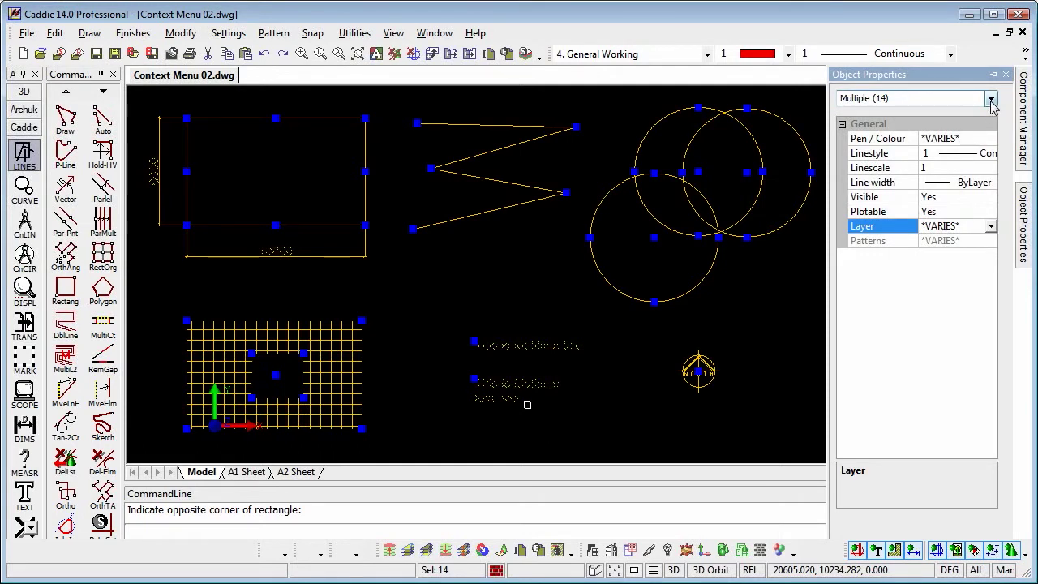
# Restrict the selection to the circles through the object type filter and set their Pen / Colour to 3 (green)
pyautogui.click(991, 99)
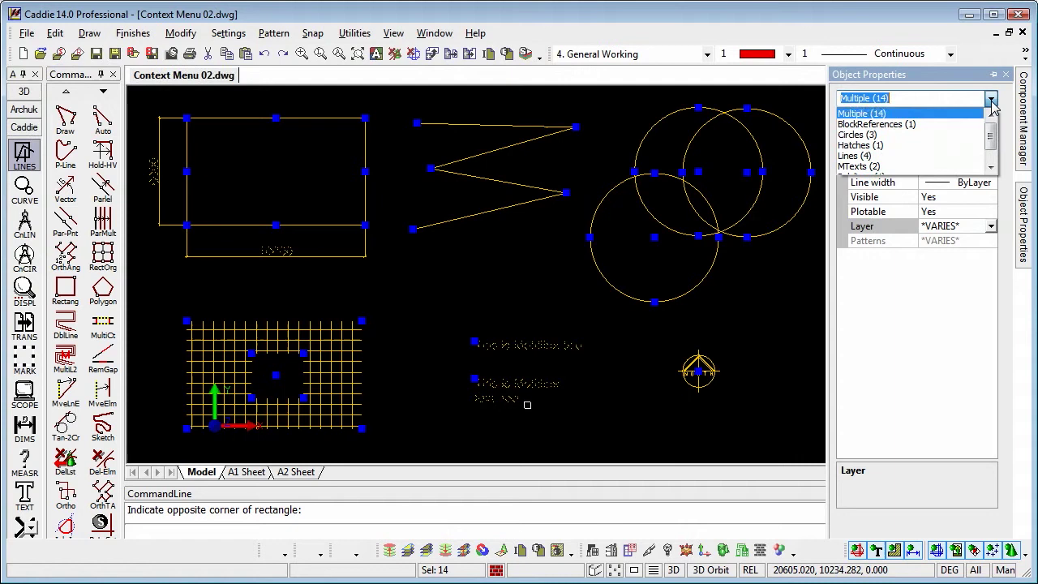
pyautogui.click(875, 138)
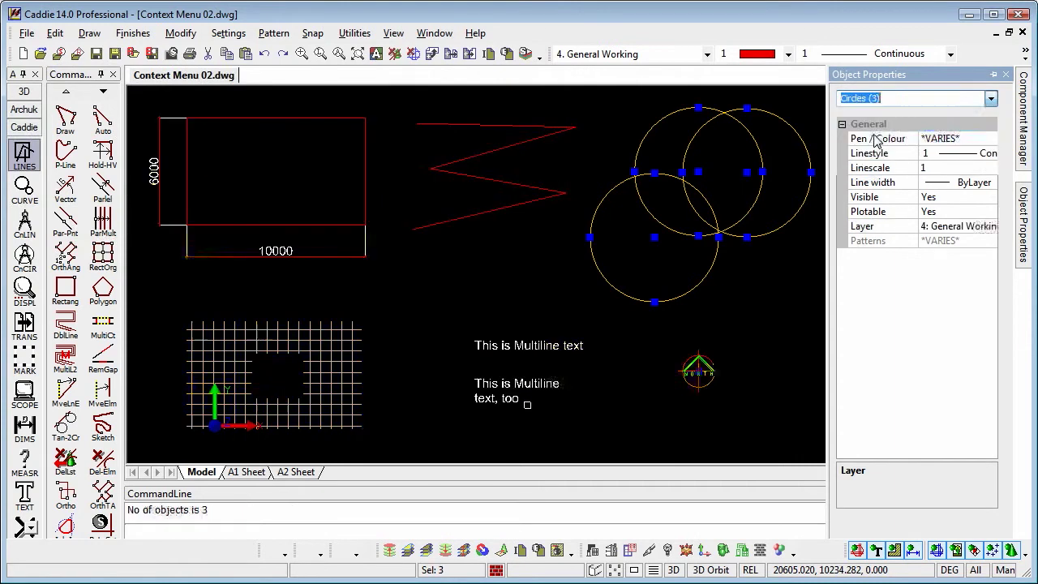
pyautogui.click(971, 140)
pyautogui.click(991, 139)
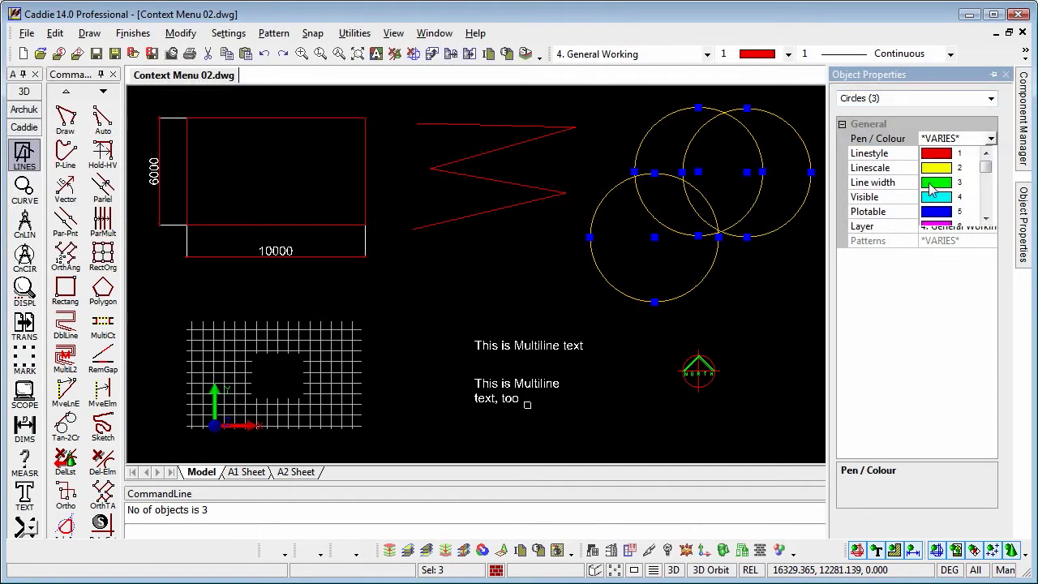
pyautogui.click(933, 184)
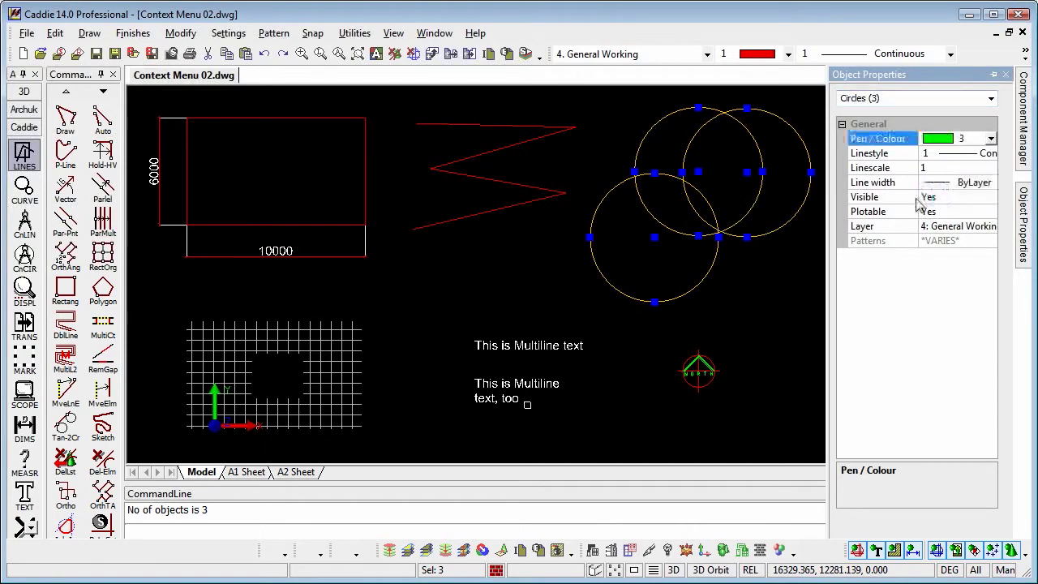
# Assign the selected circles to layer 0, clear the selection and finish with Option End
pyautogui.click(959, 232)
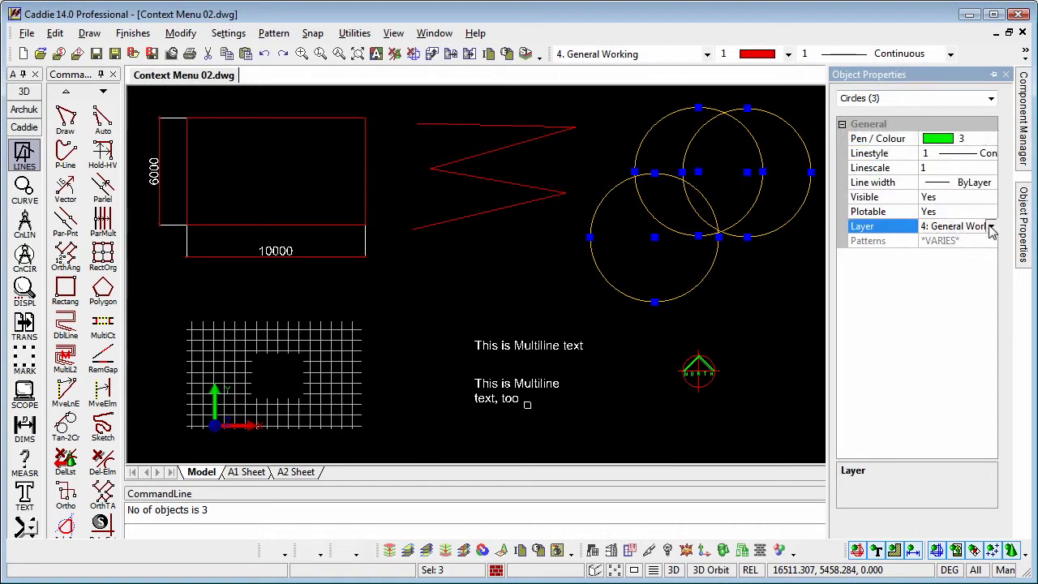
pyautogui.click(991, 227)
pyautogui.click(862, 240)
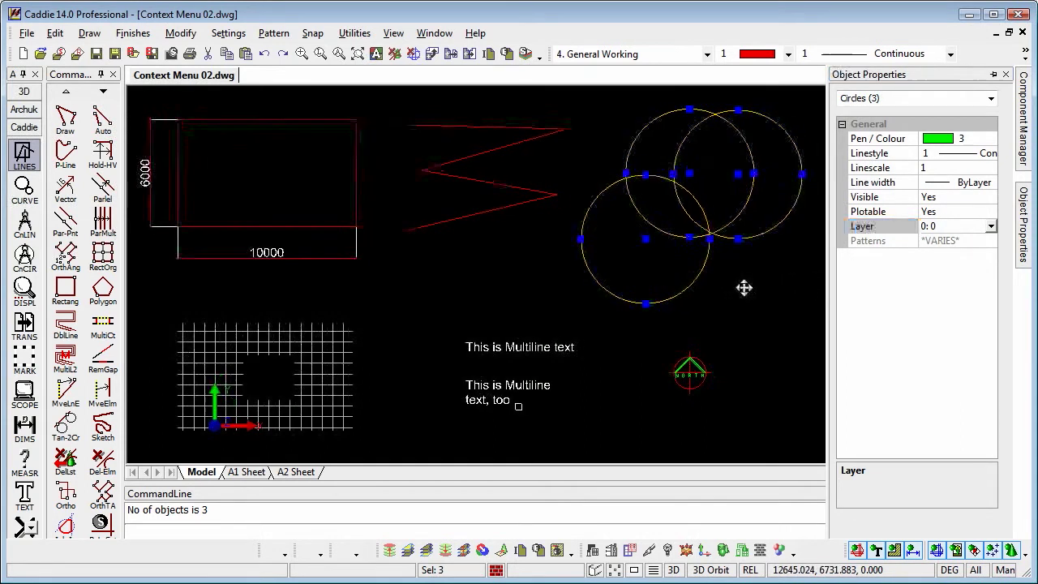
pyautogui.press('Escape')
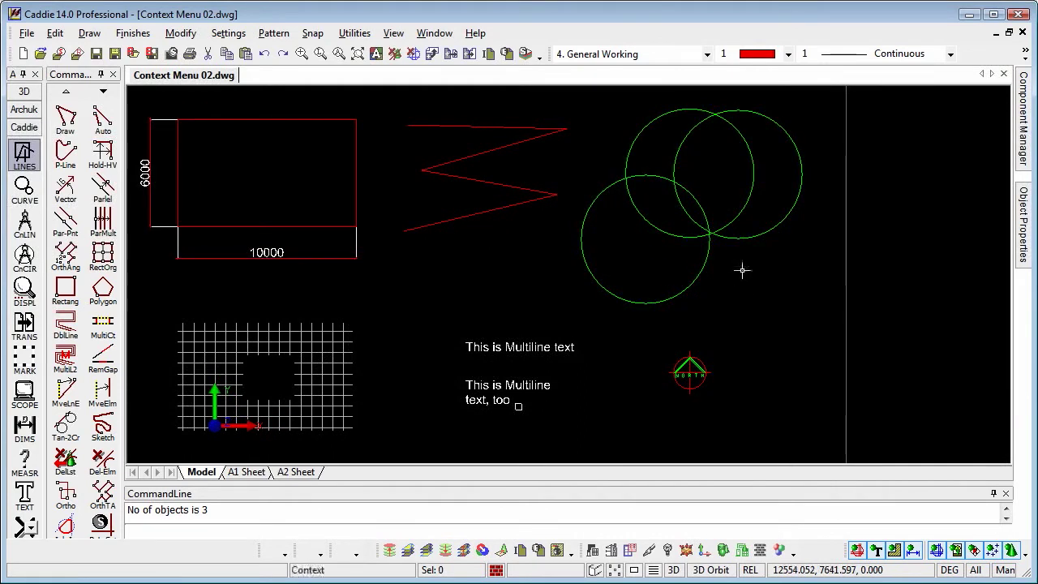
pyautogui.rightClick(743, 271)
pyautogui.click(788, 352)
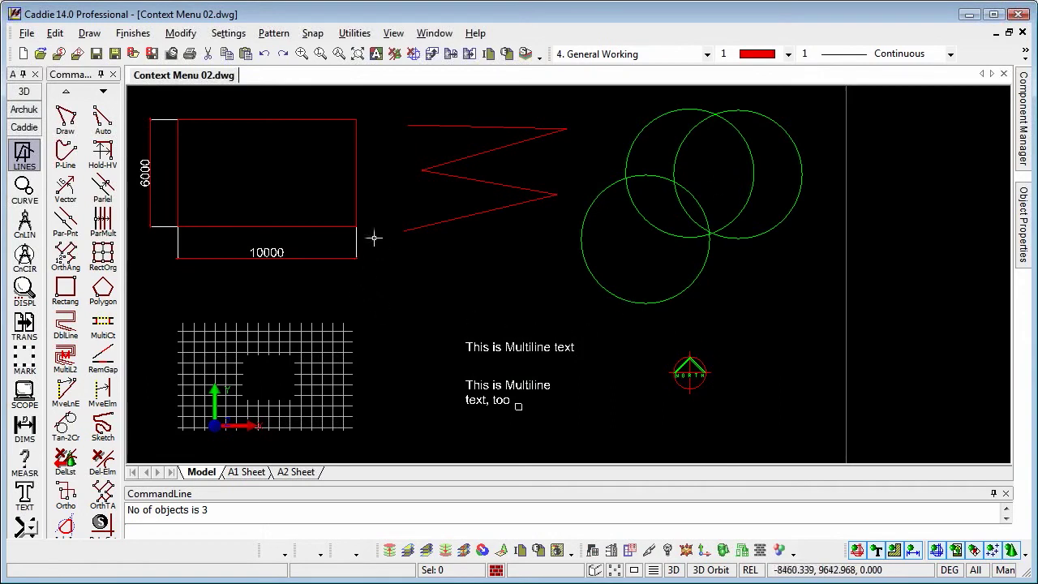
# Select the rectangle's top and left edges, raise the top edge's right end by its grip, and move that edge by its midpoint into the rectangle
pyautogui.moveTo(360, 256); pyautogui.dragTo(435, 267, button='middle')
pyautogui.click(349, 130)
pyautogui.scroll(3, 364, 206)
pyautogui.moveTo(364, 206)
pyautogui.mouseDown(button='middle')
pyautogui.moveTo(481, 352)
pyautogui.moveTo(485, 300)
pyautogui.mouseUp(button='middle')
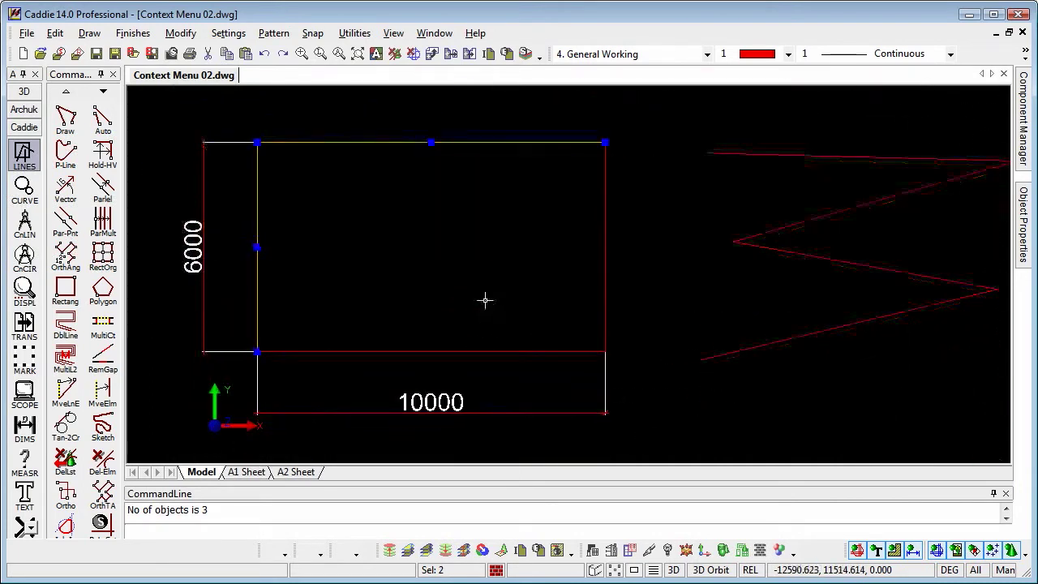
pyautogui.click(605, 143)
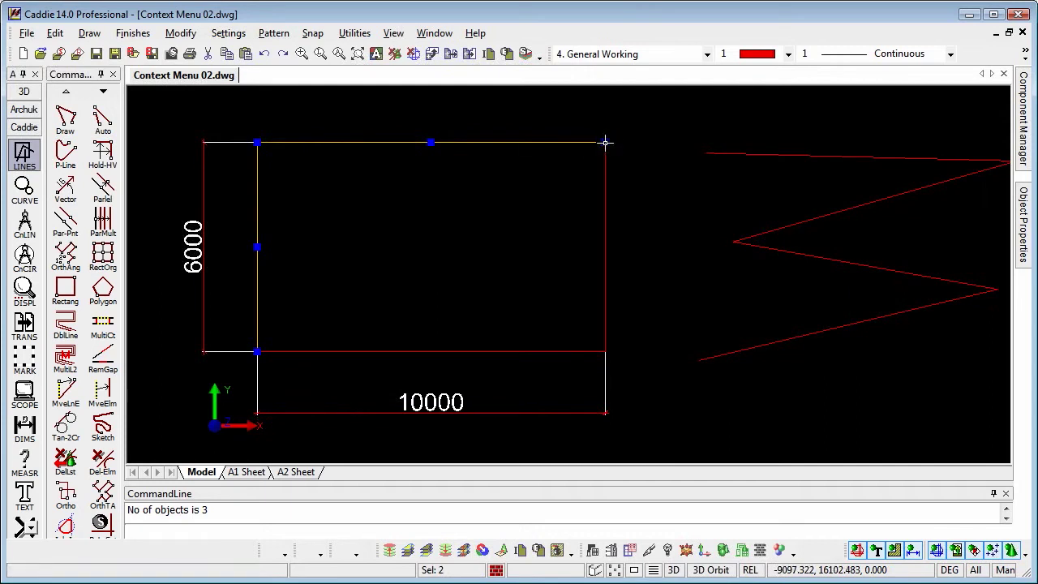
pyautogui.click(597, 107)
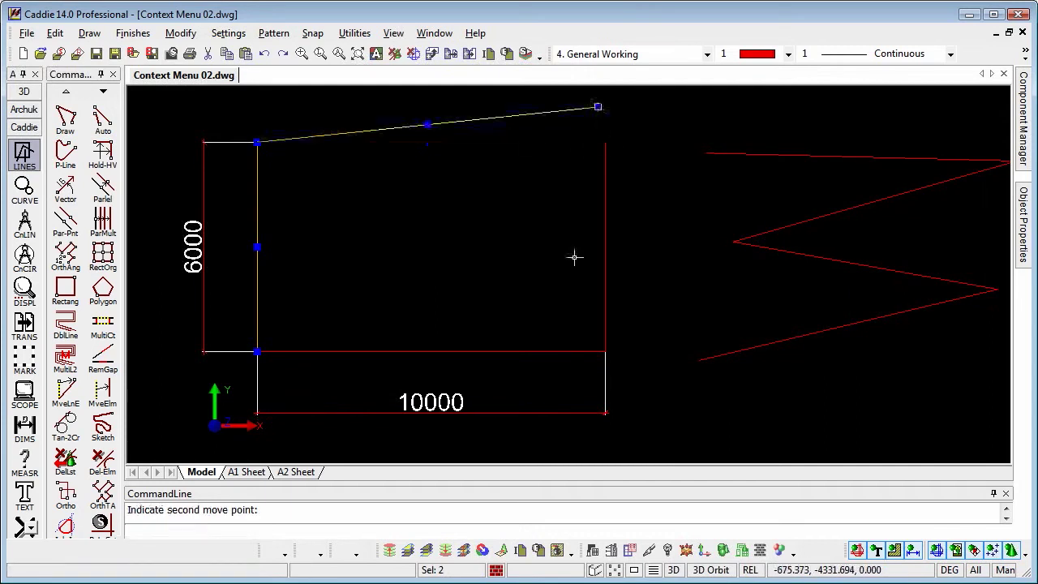
pyautogui.click(426, 123)
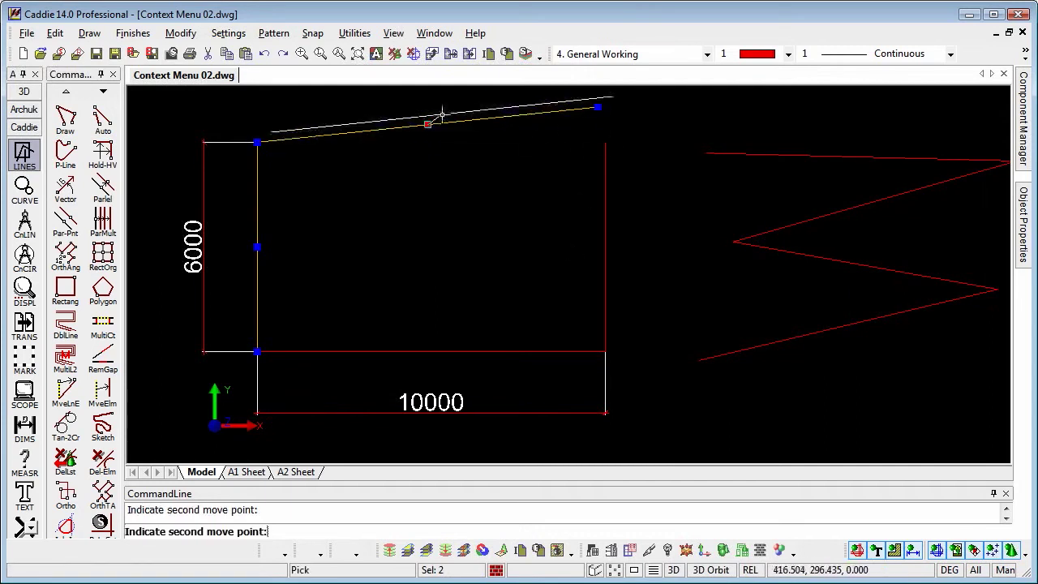
pyautogui.click(491, 222)
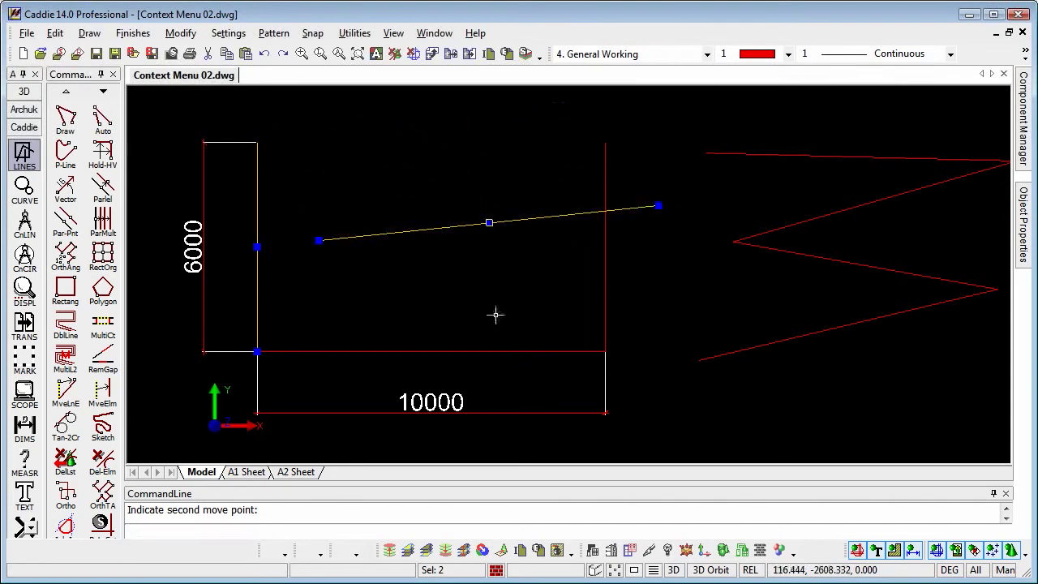
# Activate Auto Snap and reattach both ends of the displaced top edge to the rectangle's upper corners using its end grips
pyautogui.rightClick(478, 276)
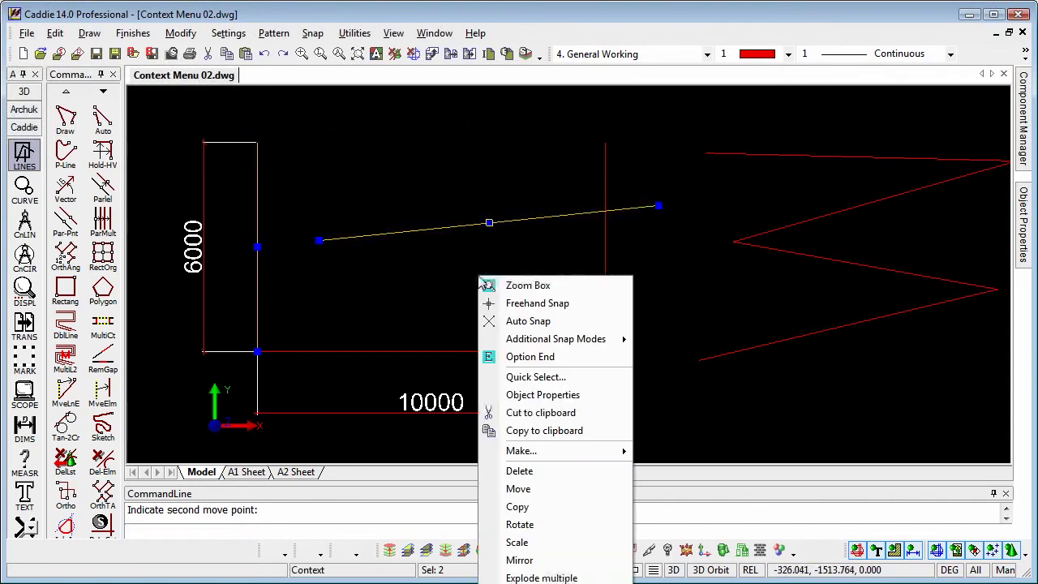
pyautogui.click(510, 319)
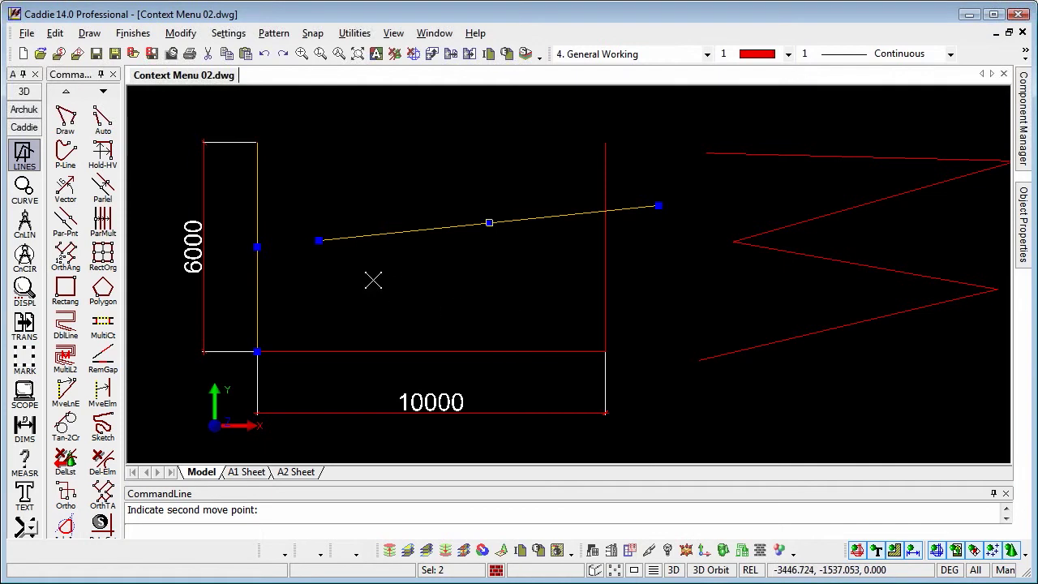
pyautogui.click(318, 241)
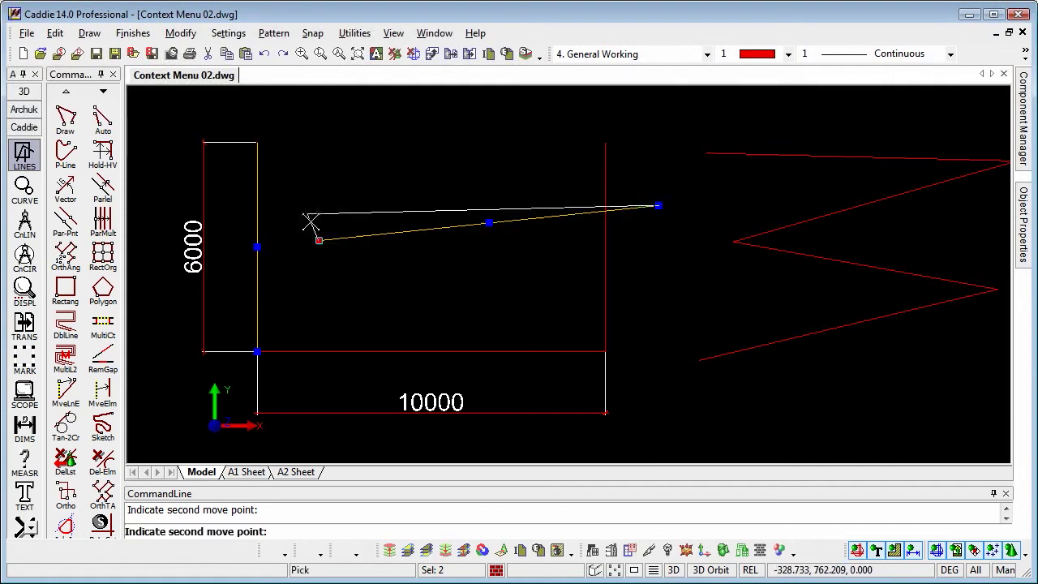
pyautogui.click(257, 142)
pyautogui.click(657, 207)
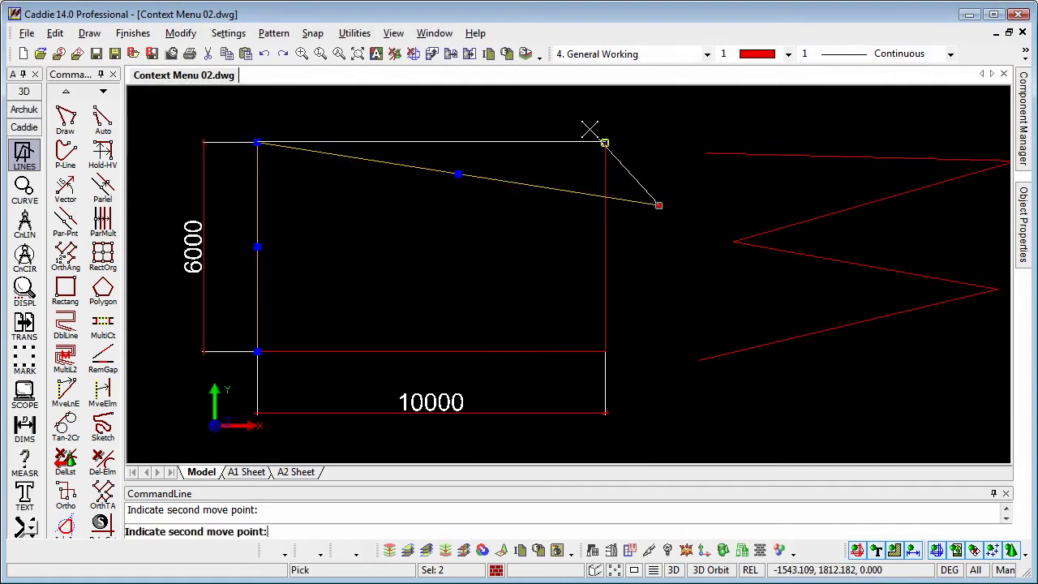
pyautogui.click(605, 143)
# Stretch the rectangle's upper-left corner straight upward by the grip shared by both selected edges, and undo that grip move
pyautogui.moveTo(315, 193); pyautogui.dragTo(346, 260, button='middle')
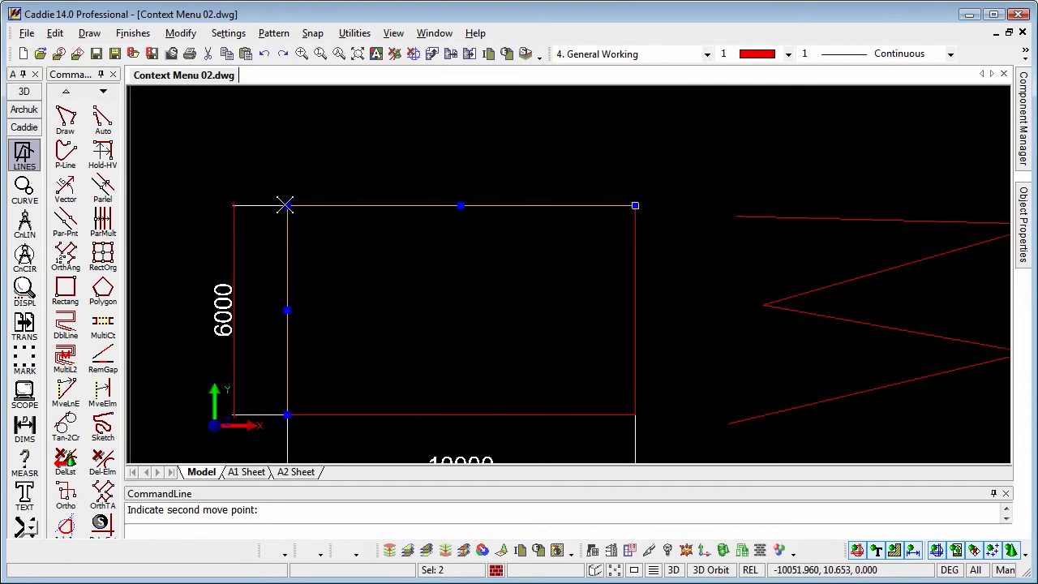
pyautogui.click(289, 206)
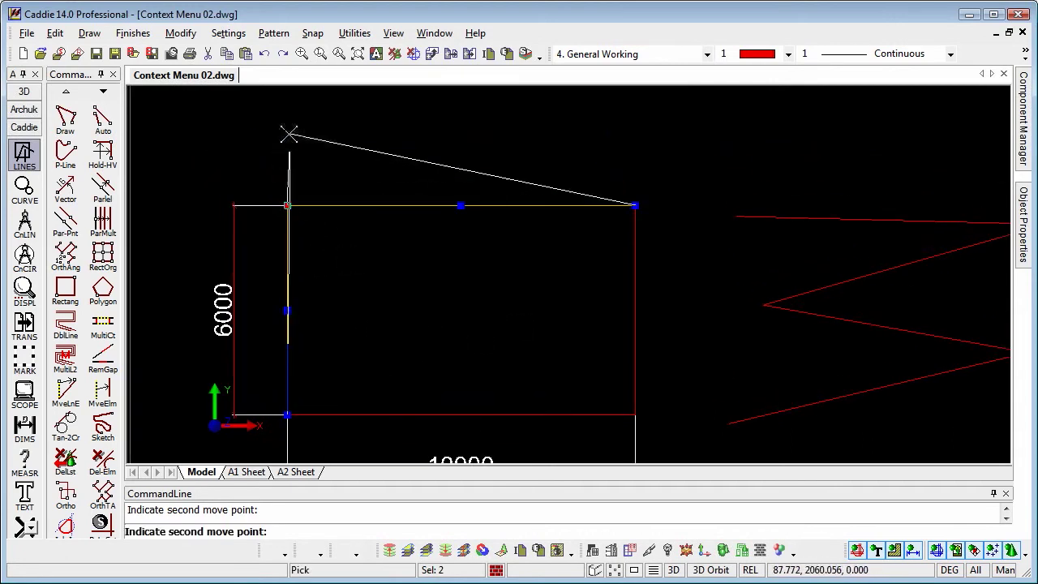
pyautogui.click(288, 114)
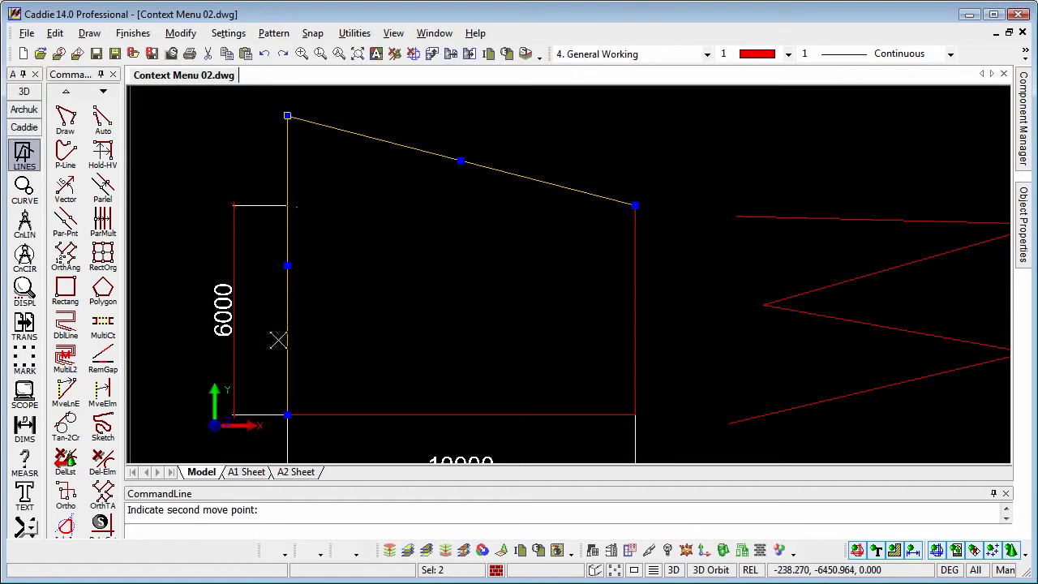
pyautogui.click(264, 54)
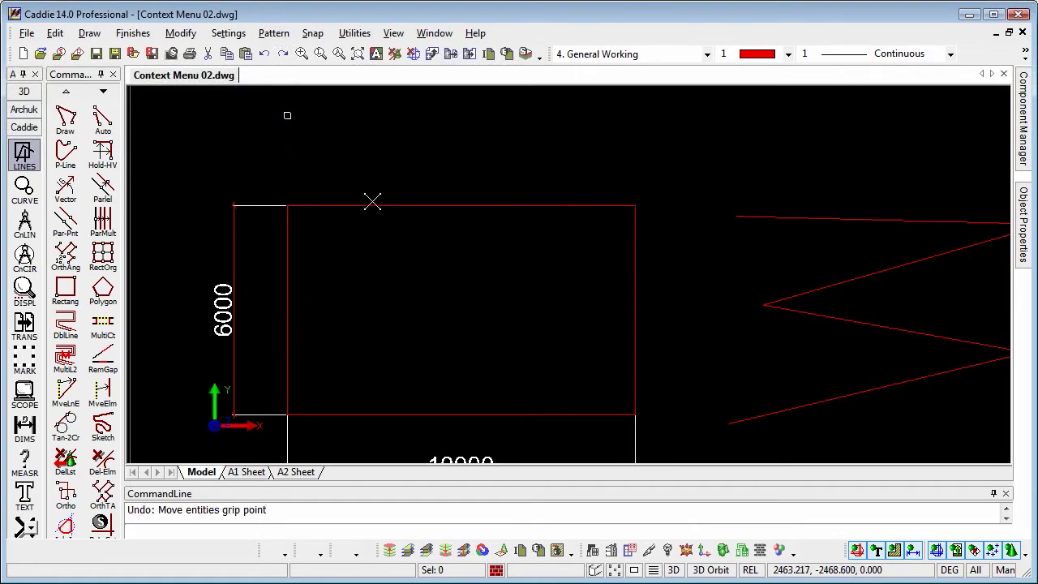
# Select the rectangle's top and left edges with the vertical dimension, raise their shared corner to about 8130 high, and finish with Option End
pyautogui.click(458, 162)
pyautogui.click(187, 315)
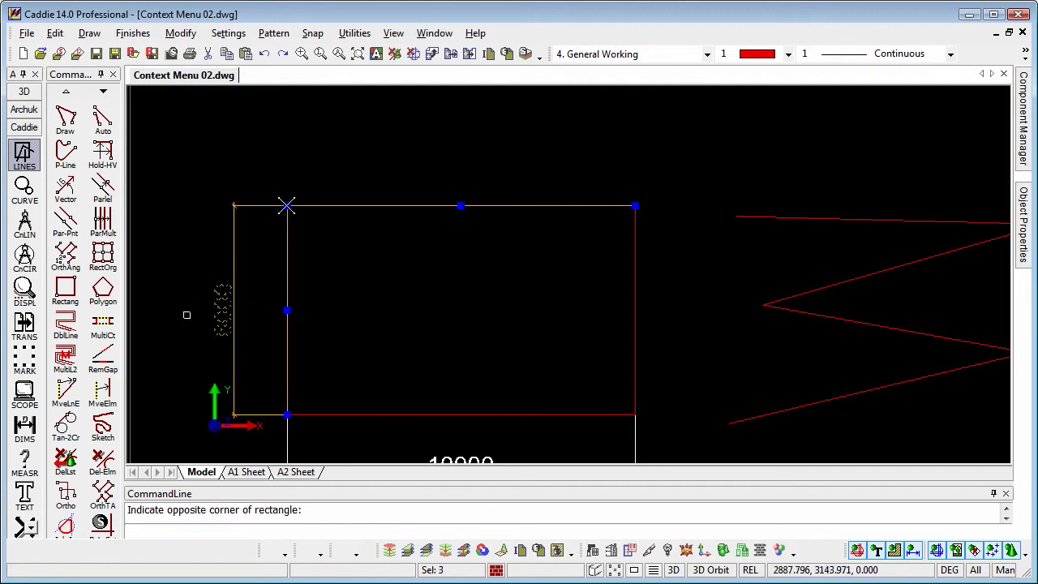
pyautogui.click(287, 206)
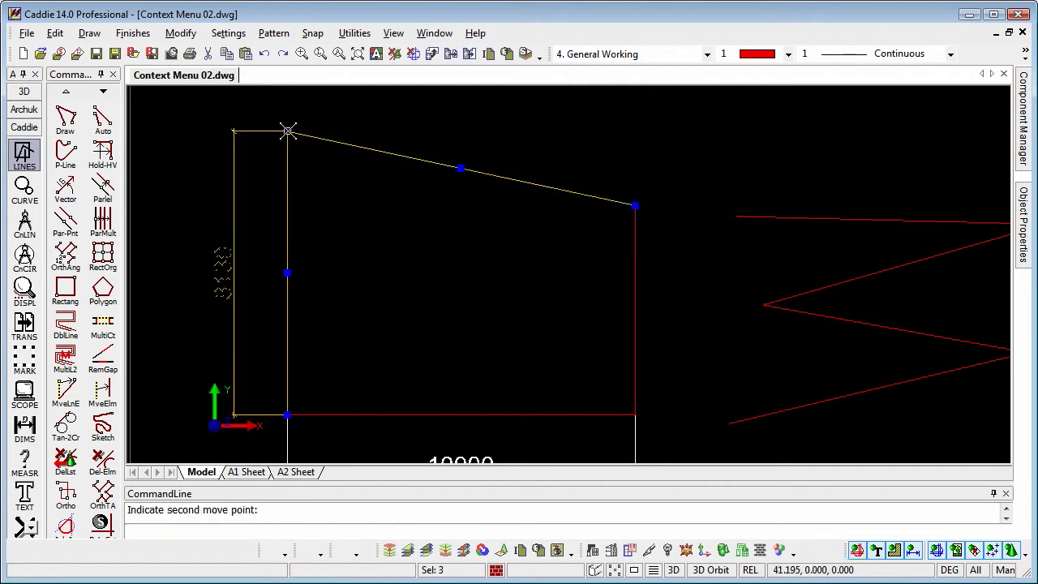
pyautogui.rightClick(441, 321)
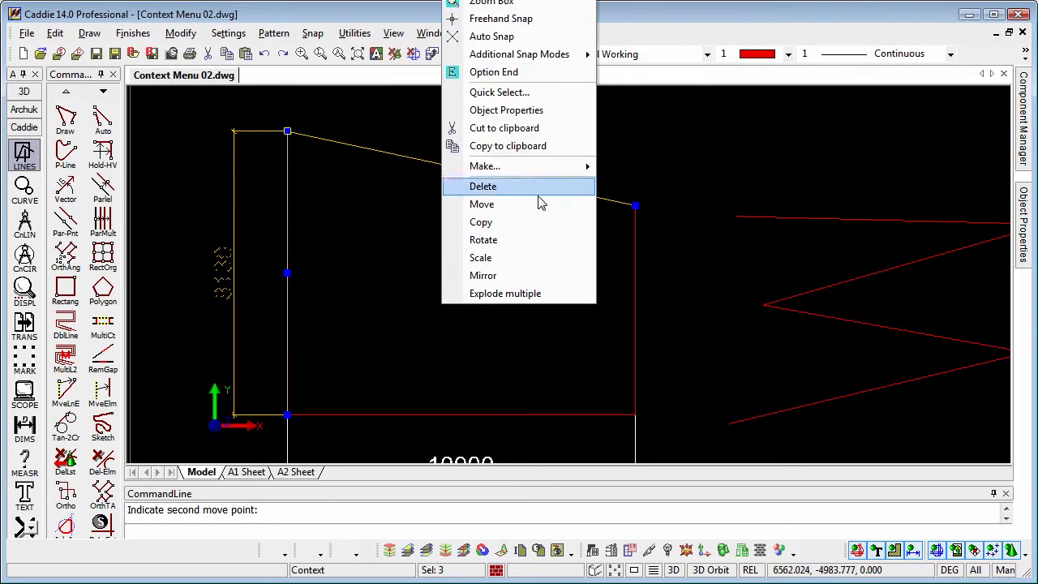
pyautogui.click(496, 72)
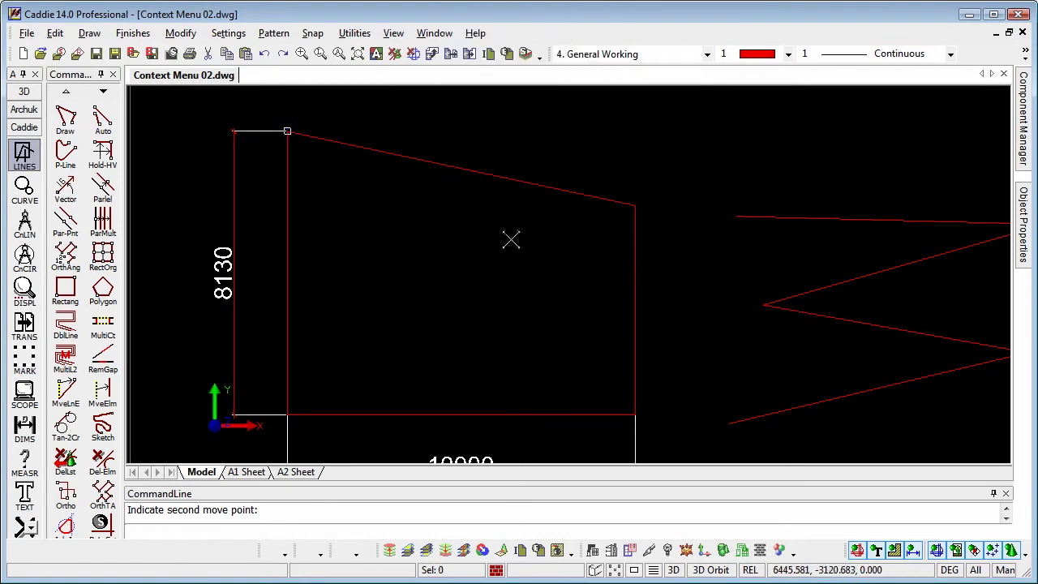
# Select the zigzag polyline and reshape it by moving its upper-right vertex up and inward and its middle-left vertex up and rightward
pyautogui.scroll(-3, 510, 235)
pyautogui.click(641, 241)
pyautogui.scroll(3, 693, 272)
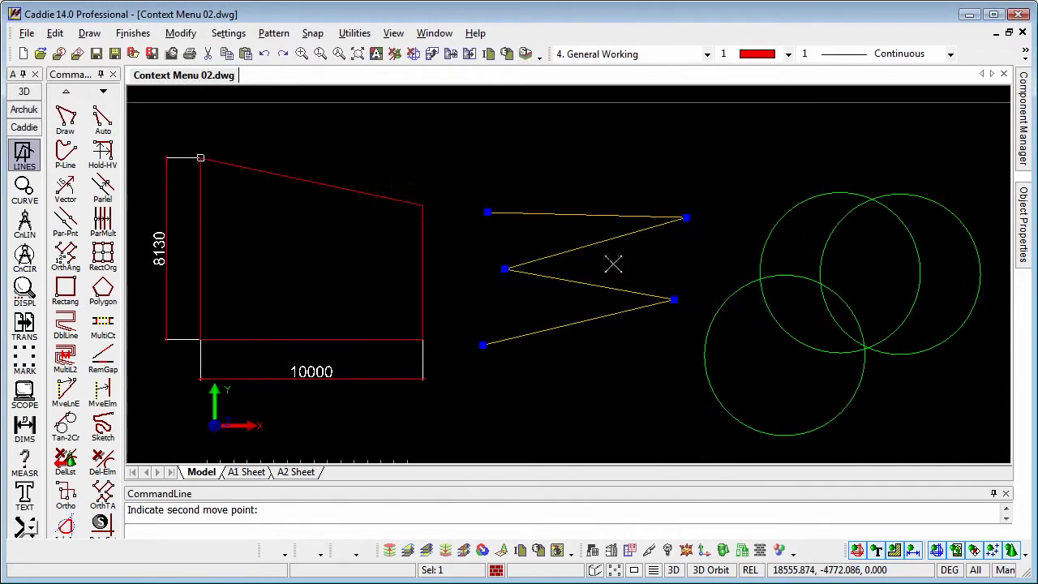
pyautogui.click(686, 218)
pyautogui.click(632, 182)
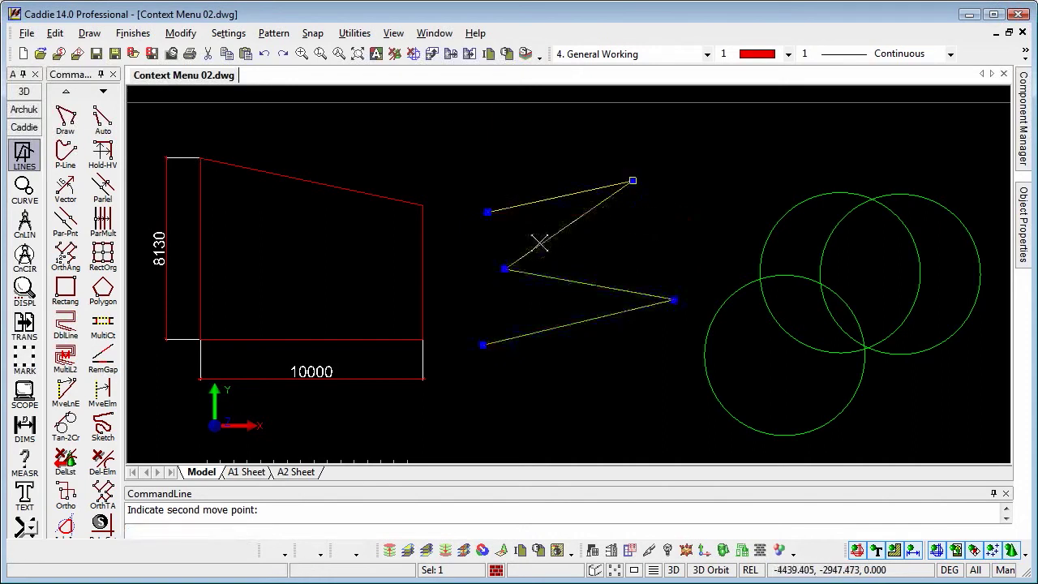
pyautogui.click(504, 269)
pyautogui.click(569, 256)
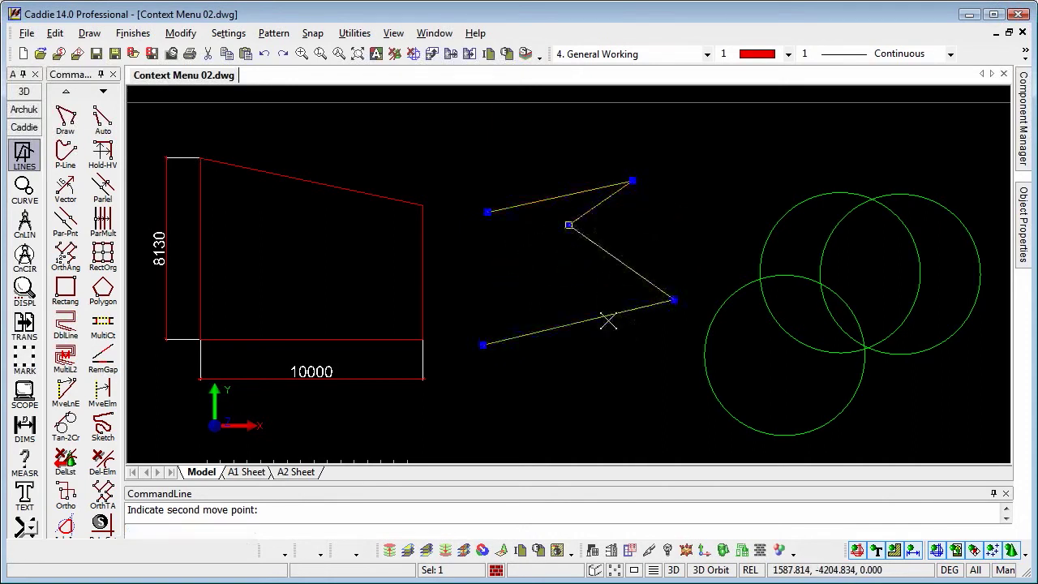
# Select the grid hatch and stretch its upper-right and upper-left outer corners upward and outward by their grips
pyautogui.scroll(-3, 621, 292)
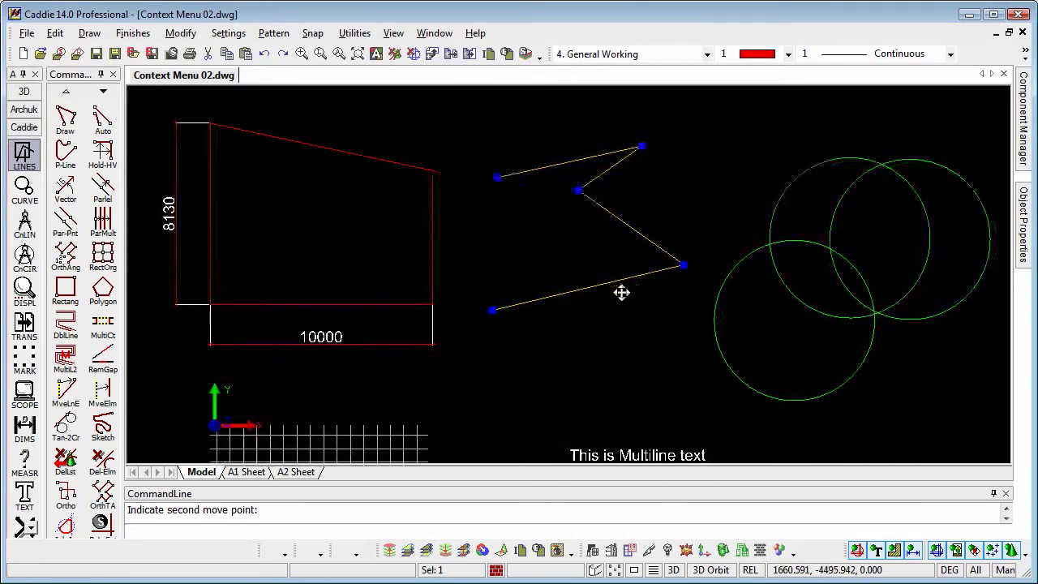
pyautogui.moveTo(576, 359); pyautogui.dragTo(572, 296, button='middle')
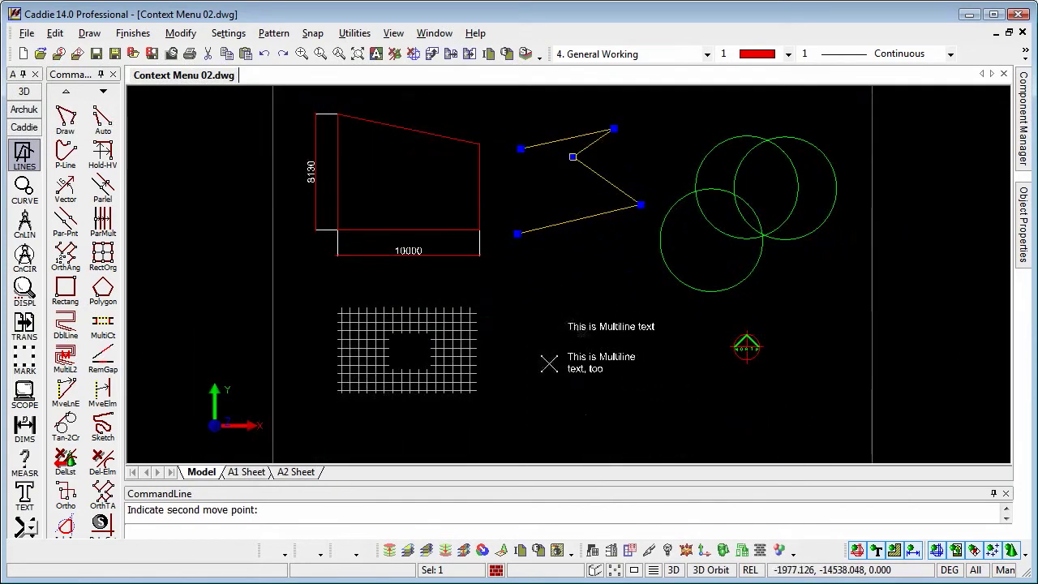
pyautogui.scroll(3, 398, 347)
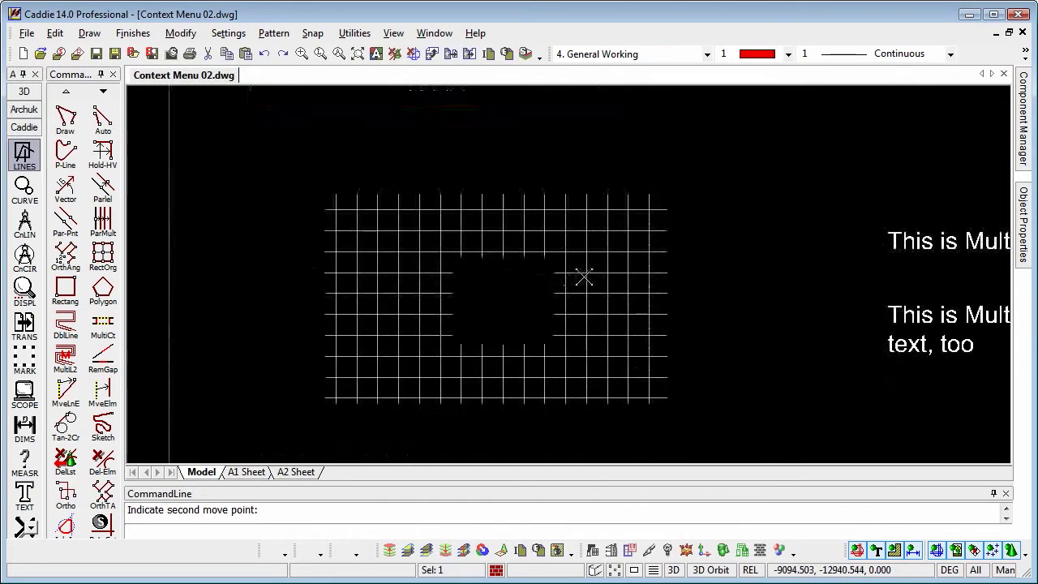
pyautogui.click(603, 283)
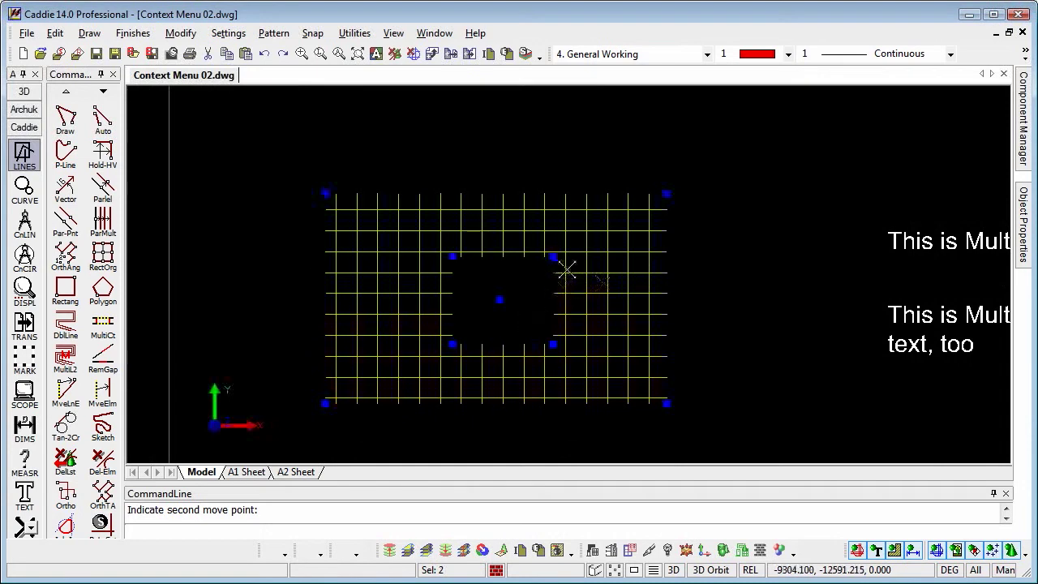
pyautogui.click(665, 194)
pyautogui.click(677, 125)
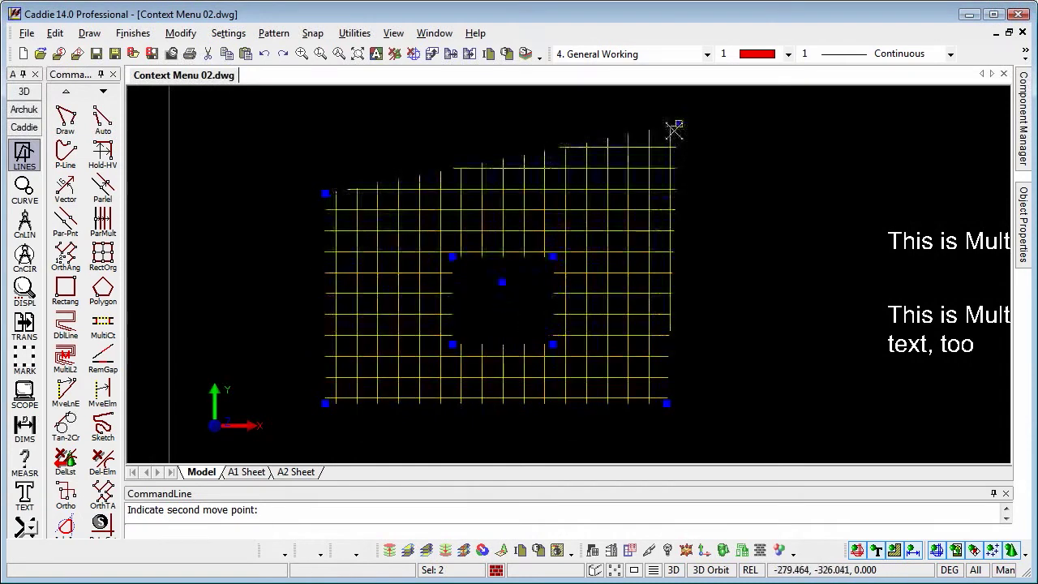
pyautogui.click(327, 193)
pyautogui.click(359, 138)
pyautogui.click(362, 140)
pyautogui.click(300, 147)
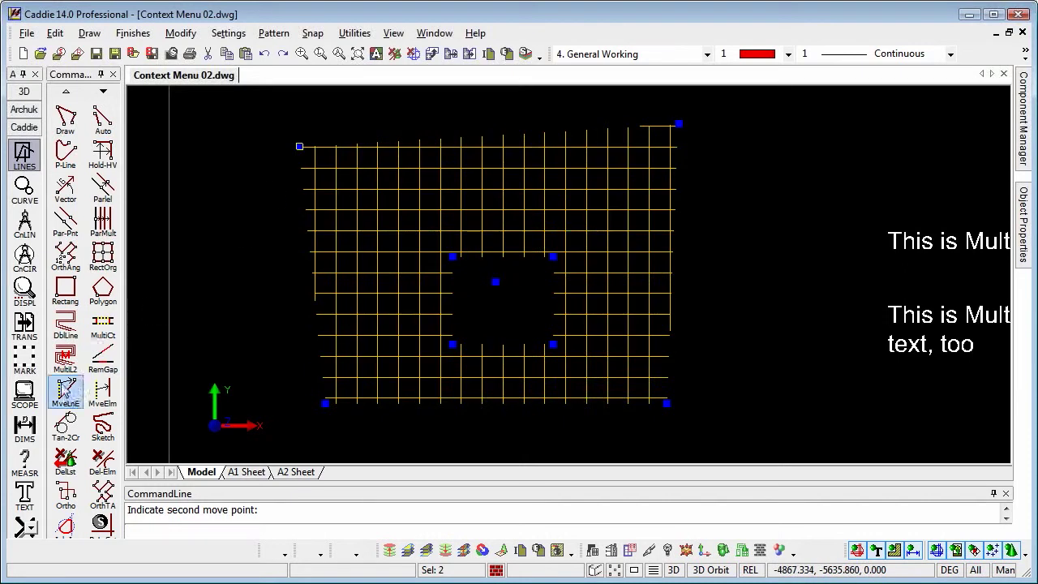
# Using Freehand Snap, move the upper-left corner of the hatch's opening outward, and shift the whole hatch right and slightly down by its centre grip
pyautogui.scroll(-2, 24, 373)
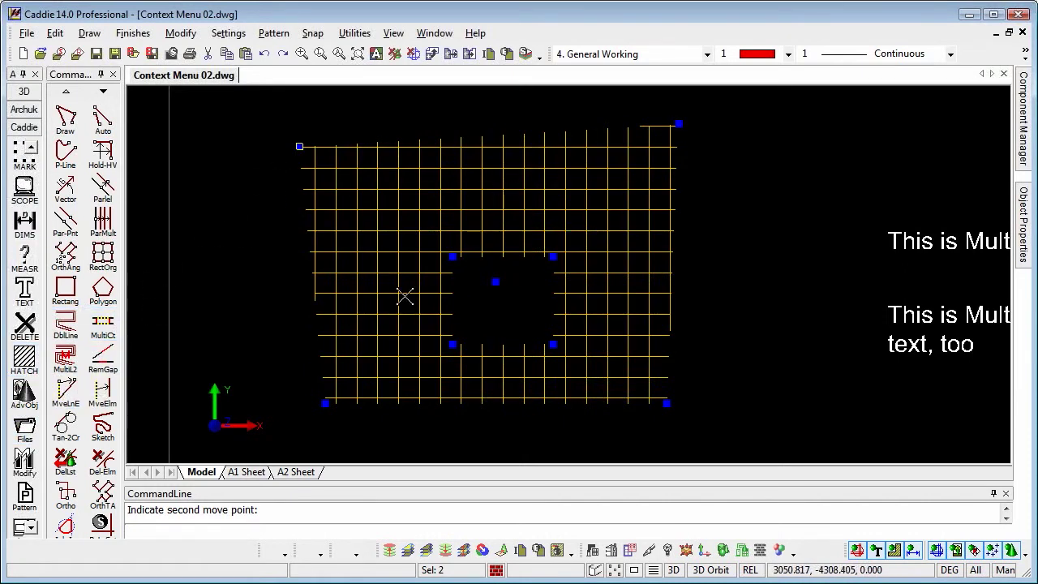
pyautogui.click(452, 257)
pyautogui.rightClick(487, 266)
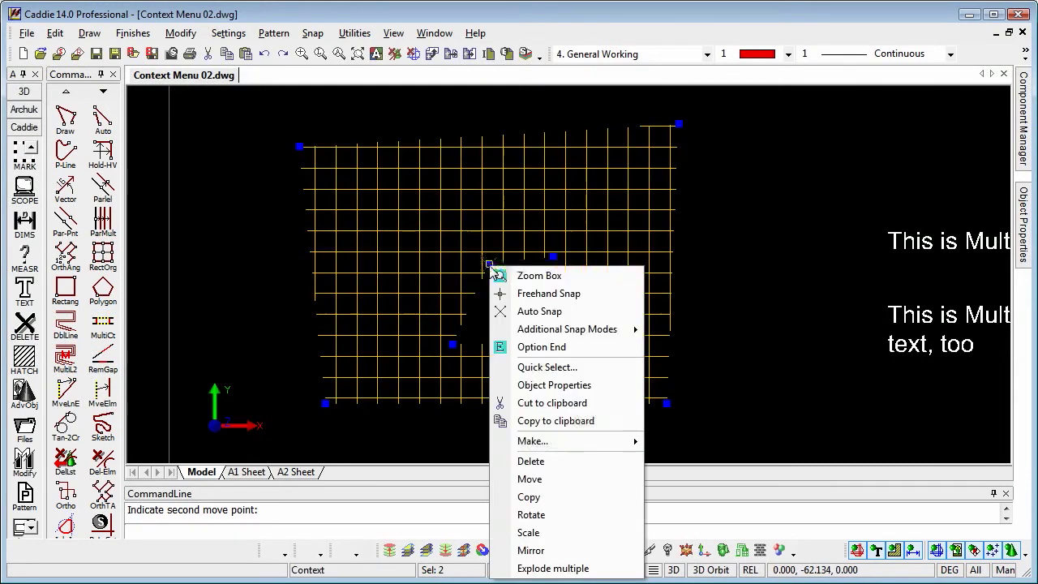
pyautogui.click(525, 294)
pyautogui.click(418, 236)
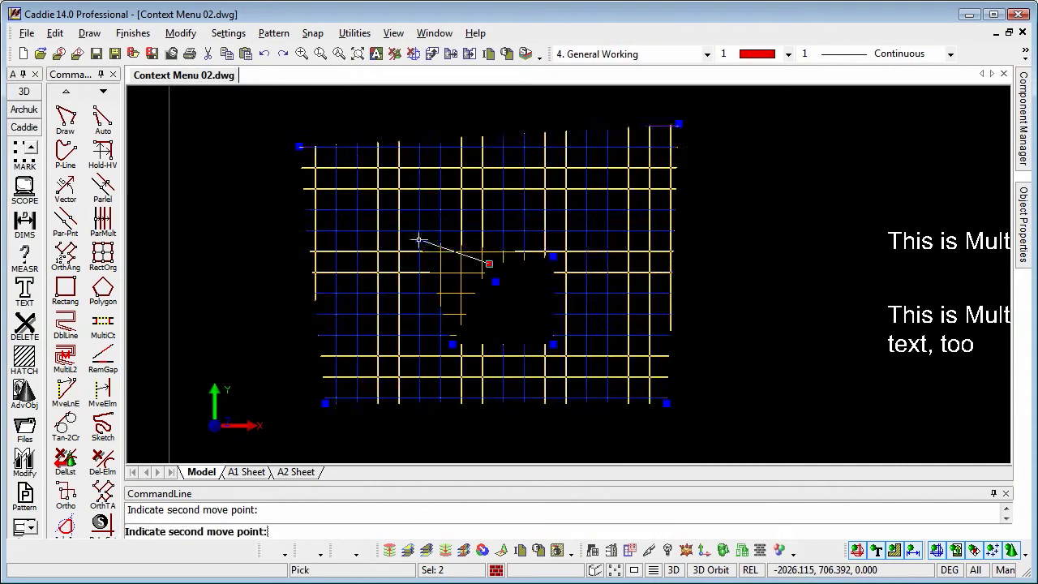
pyautogui.click(486, 278)
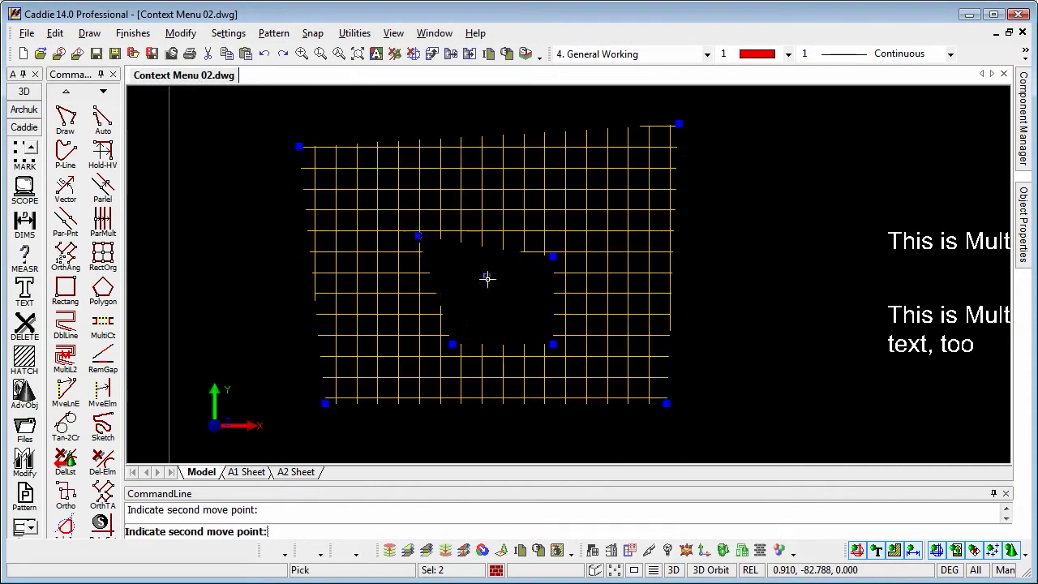
pyautogui.click(532, 290)
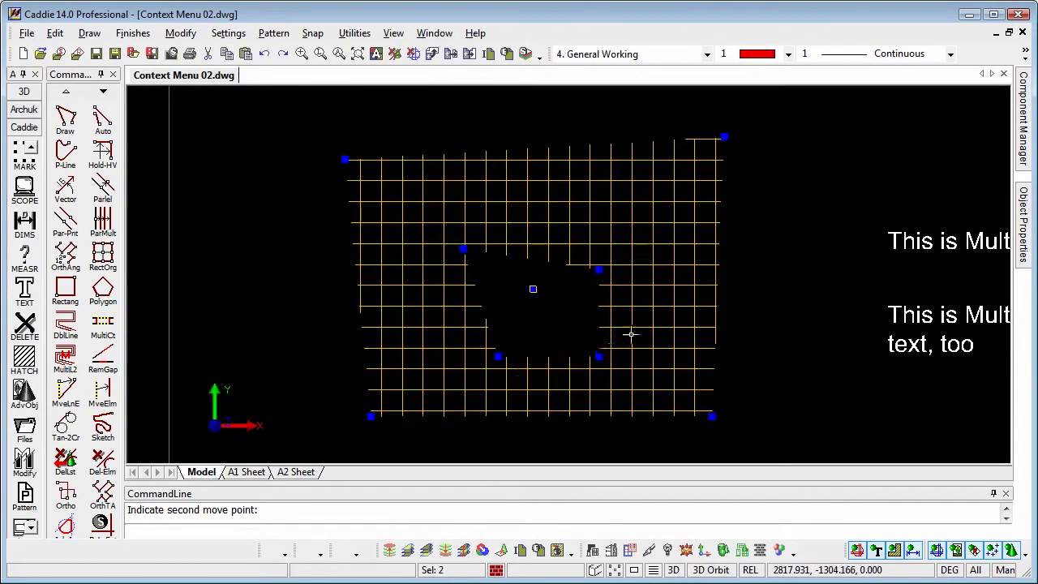
# Deselect the hatch, select the single-line "This is Multiline text" object and shift it slightly left by its grip
pyautogui.moveTo(700, 346); pyautogui.dragTo(457, 353, button='middle')
pyautogui.scroll(-3, 697, 325)
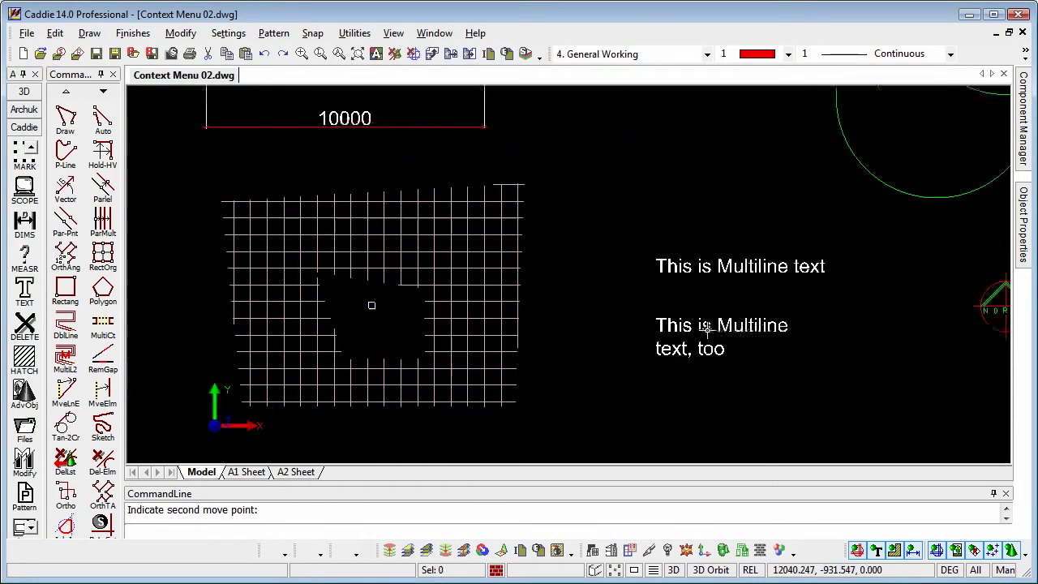
pyautogui.moveTo(741, 317); pyautogui.dragTo(533, 316, button='middle')
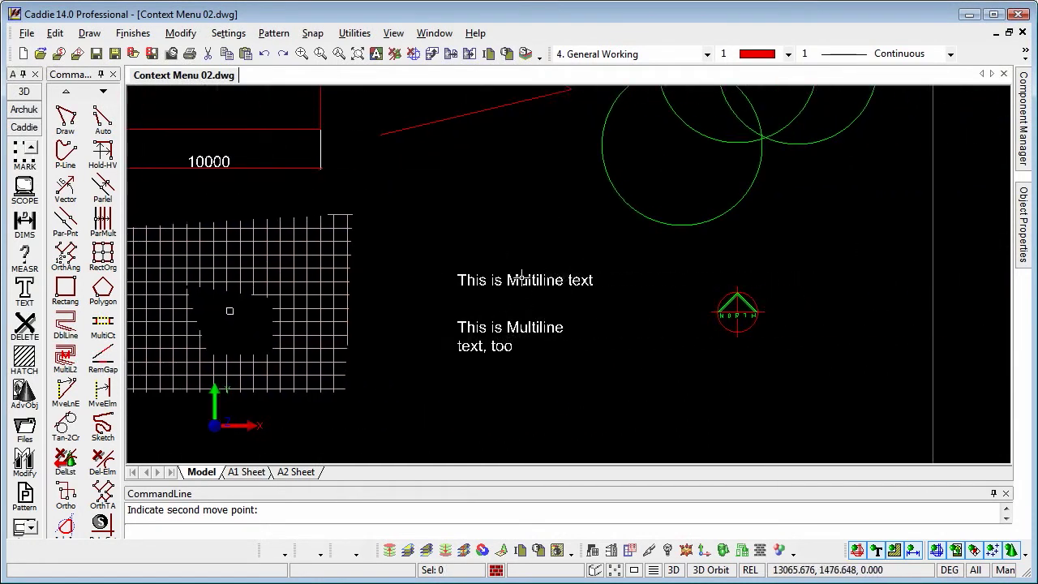
pyautogui.click(522, 279)
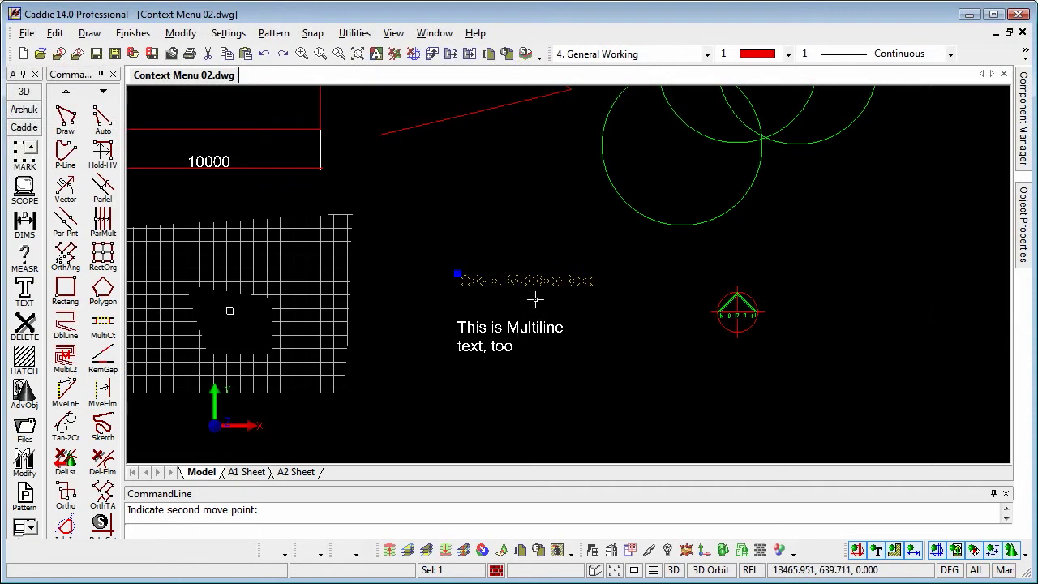
pyautogui.click(457, 274)
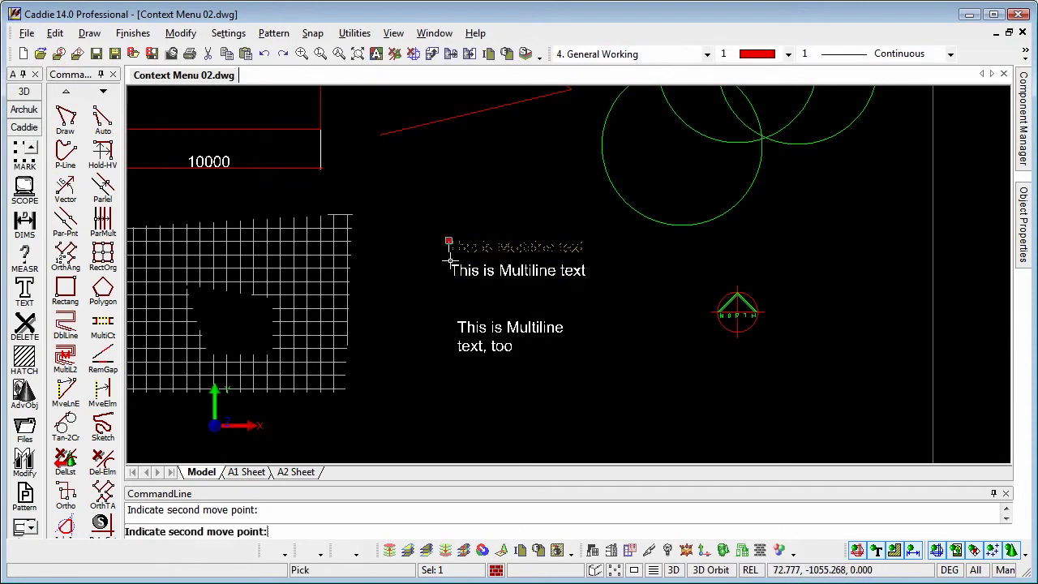
# Edit the selected multiline text by adding a second line reading "this has been edited", and clear the selection
pyautogui.rightClick(450, 273)
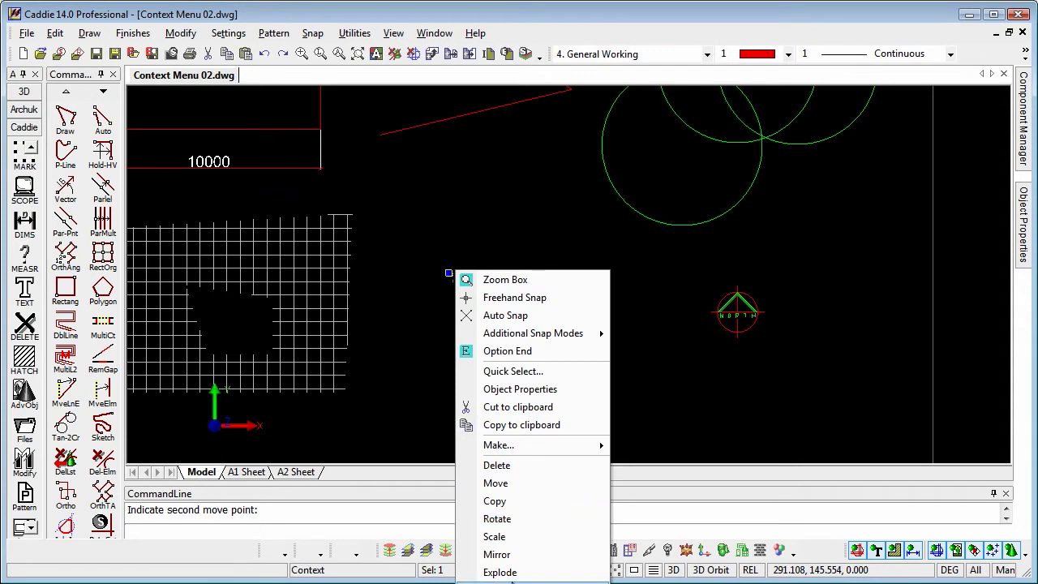
pyautogui.click(459, 580)
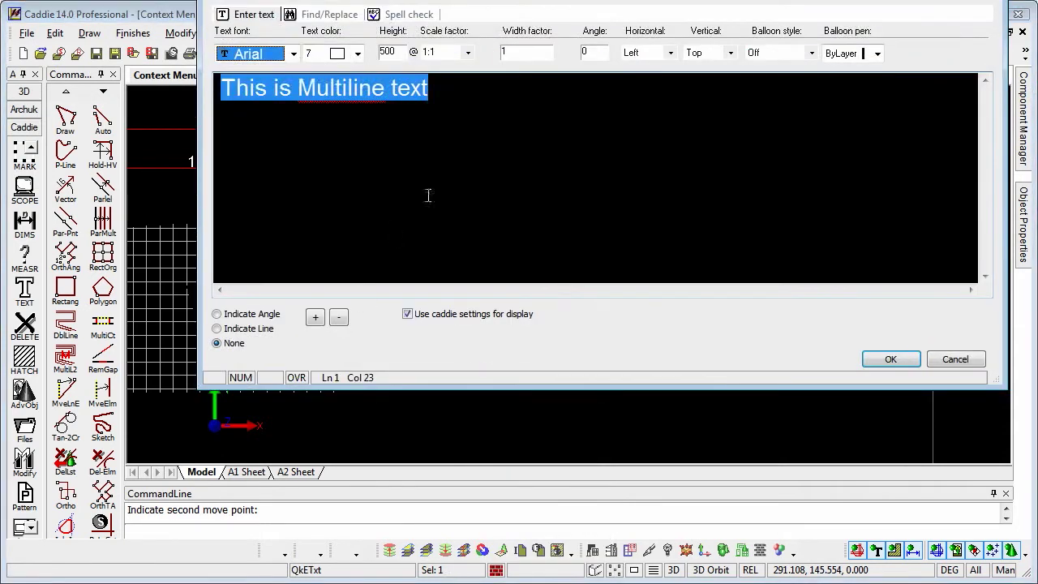
pyautogui.click(458, 108)
pyautogui.press('Return')
pyautogui.write('thi')
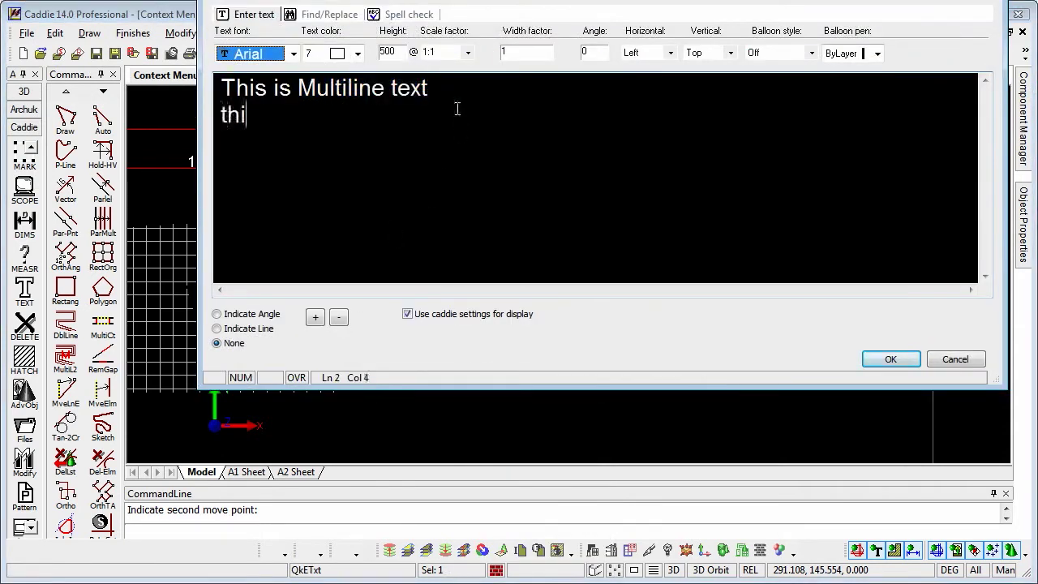
pyautogui.write('s has b')
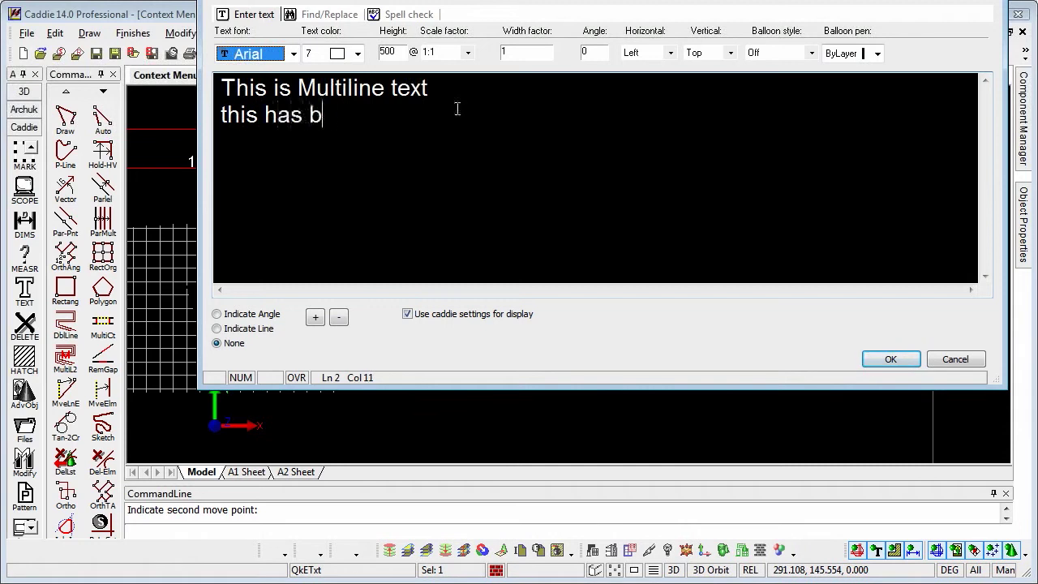
pyautogui.write('een edited')
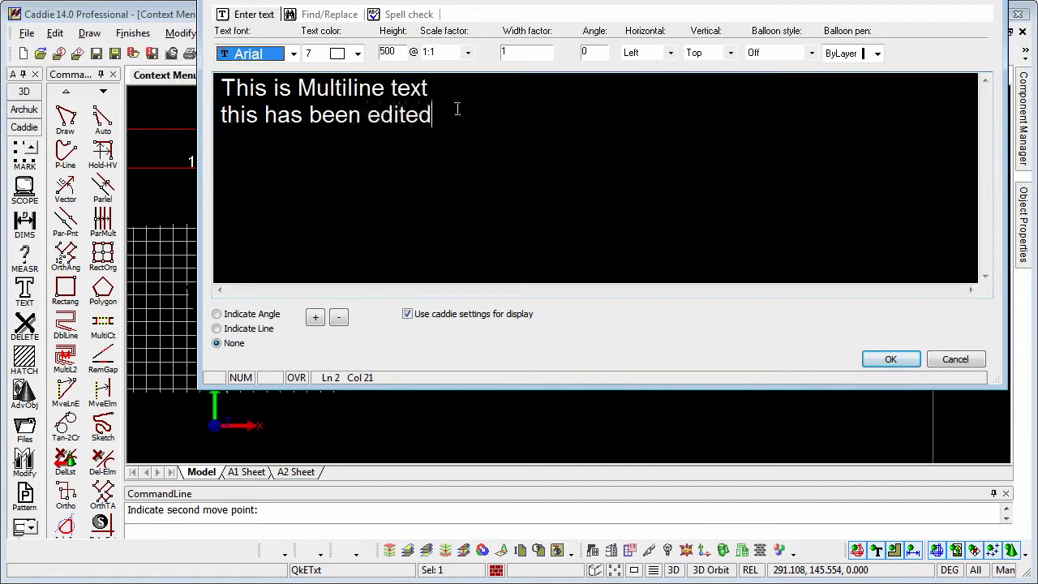
pyautogui.click(890, 359)
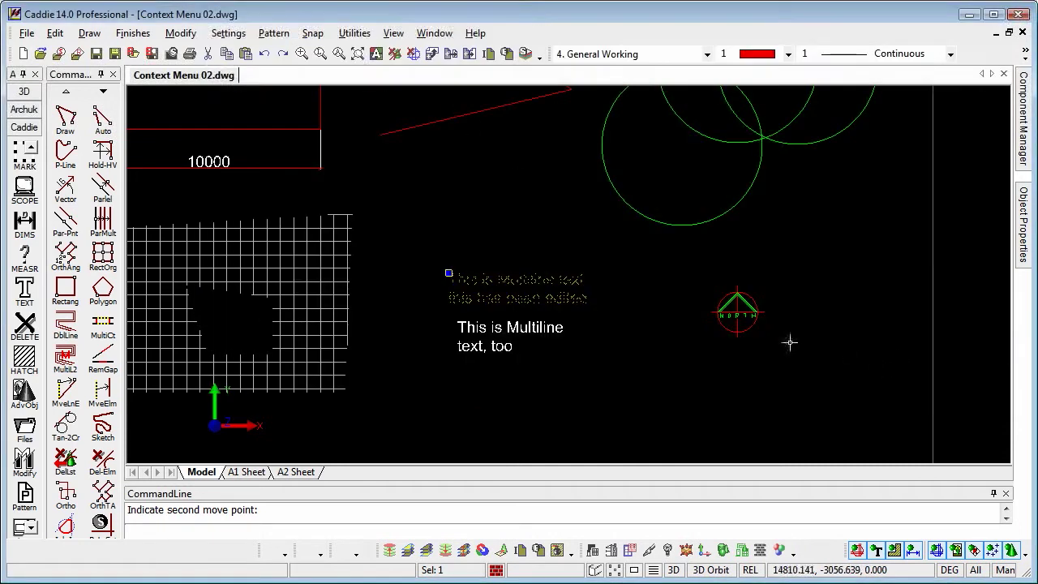
pyautogui.press('Escape')
# Select both multiline text objects and move them together up and to the left
pyautogui.click(504, 331)
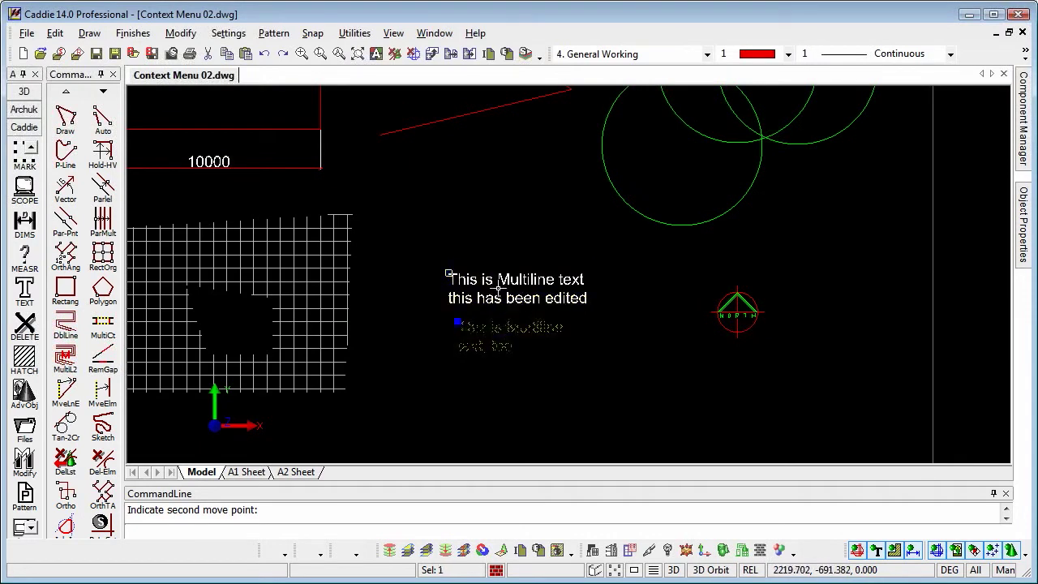
pyautogui.click(495, 287)
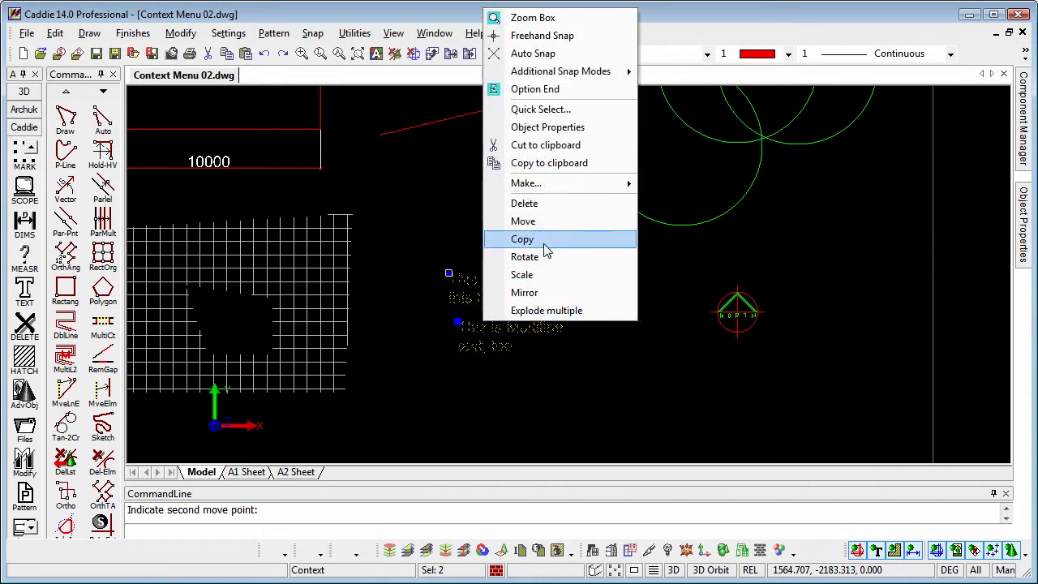
pyautogui.click(542, 222)
pyautogui.click(496, 297)
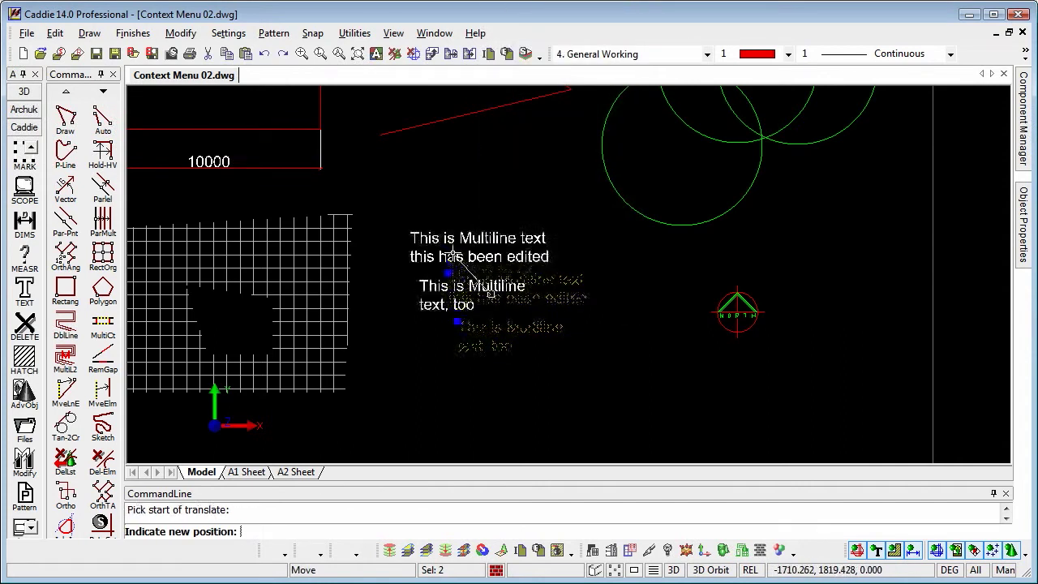
pyautogui.click(459, 265)
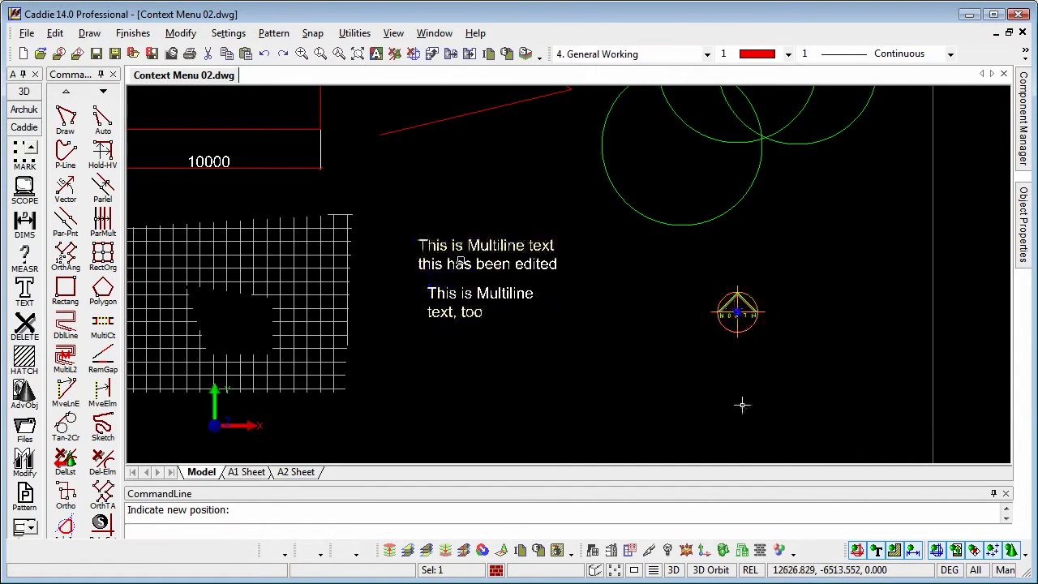
# Scale the selected north point block dynamically about its centre, using factor 0, to about 2.9 times its size
pyautogui.scroll(3, 754, 325)
pyautogui.scroll(-2, 766, 328)
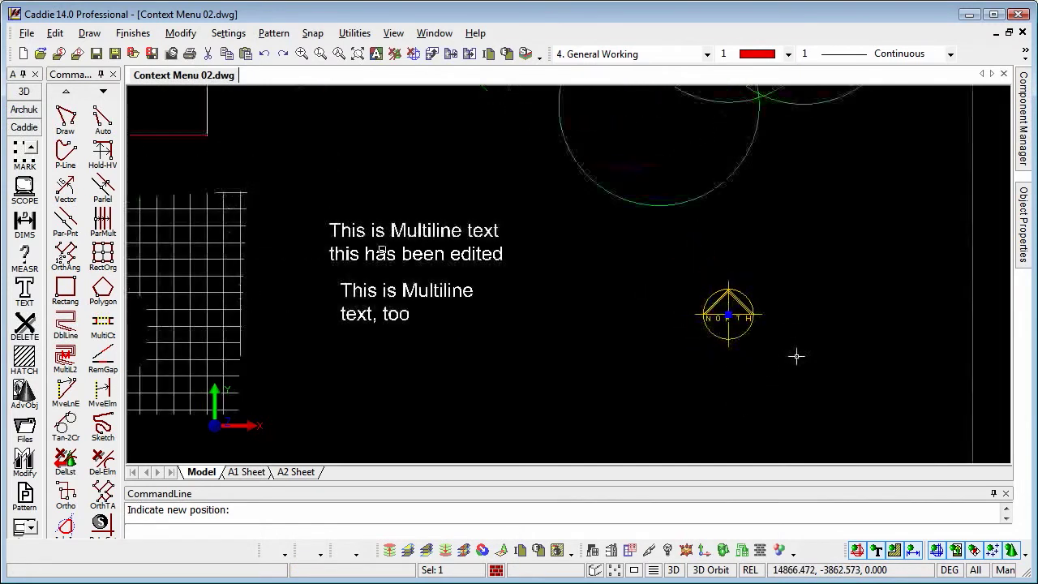
pyautogui.rightClick(791, 314)
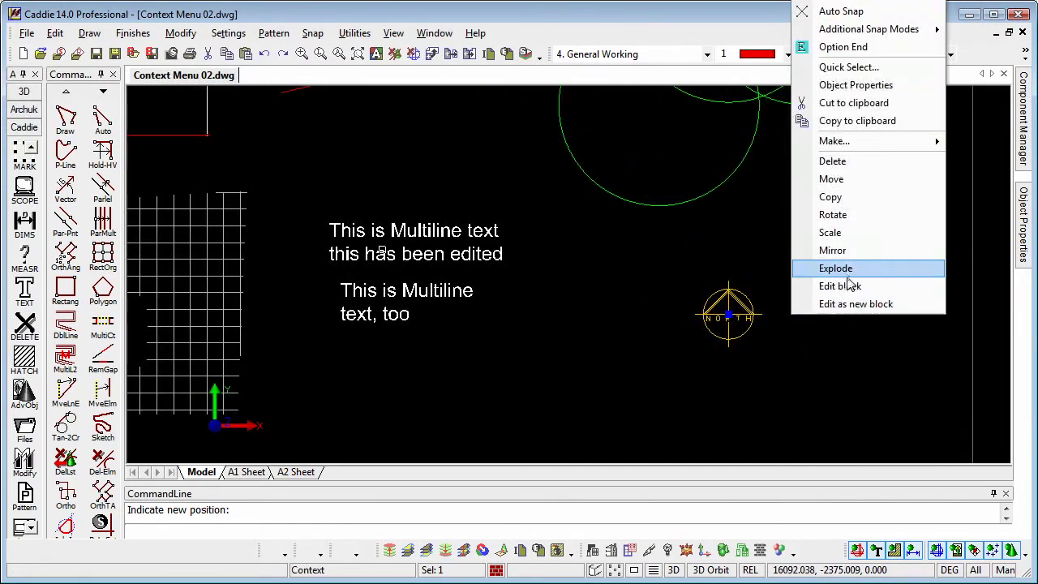
pyautogui.click(831, 233)
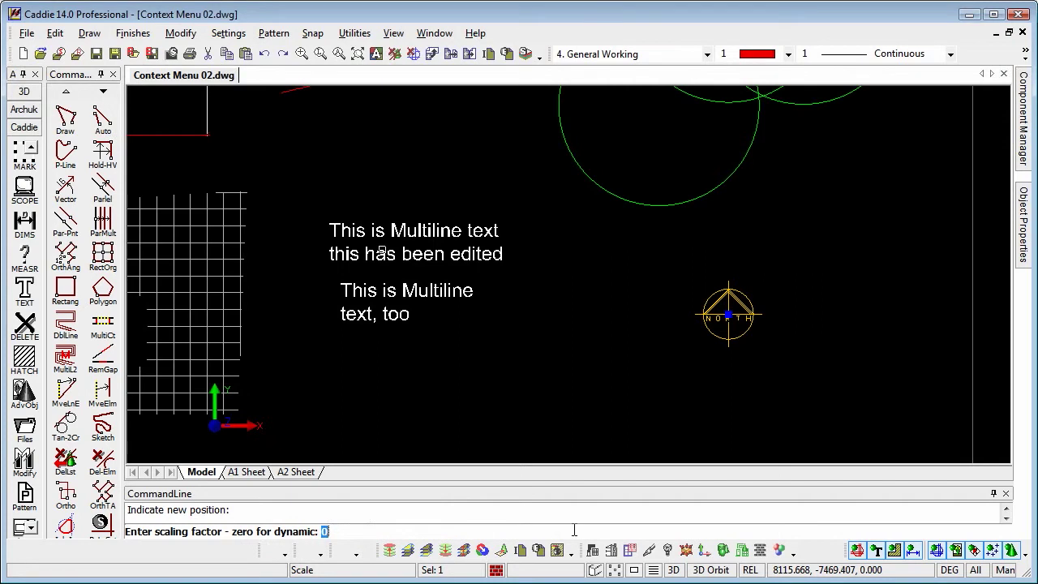
pyautogui.press('Return')
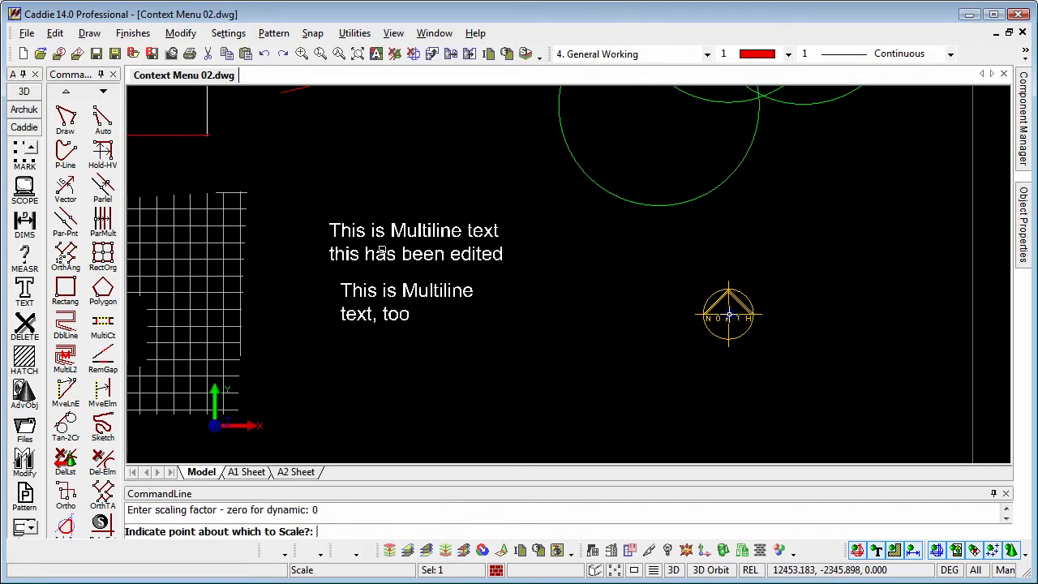
pyautogui.click(729, 314)
pyautogui.click(729, 286)
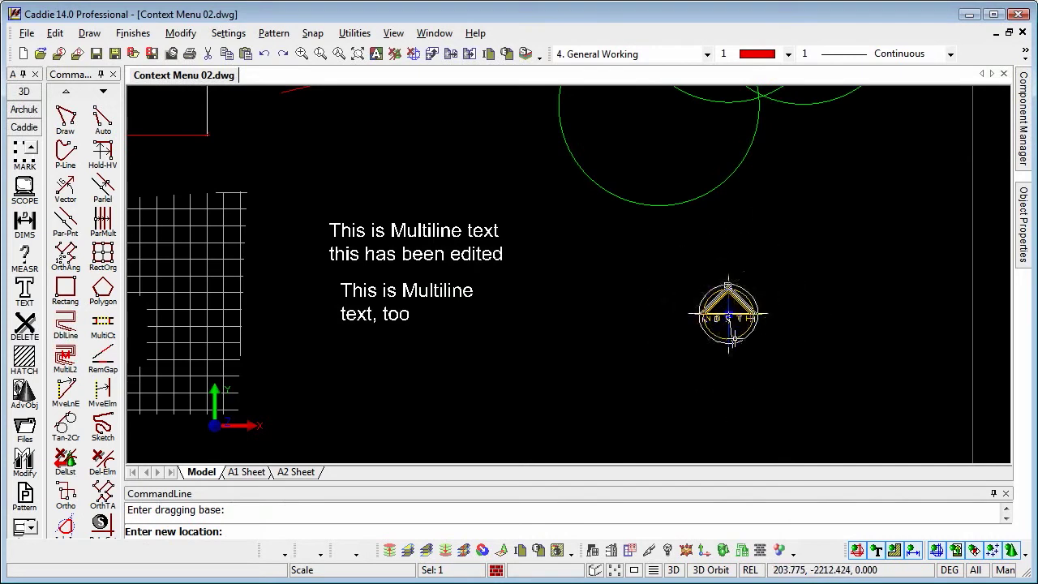
pyautogui.click(750, 235)
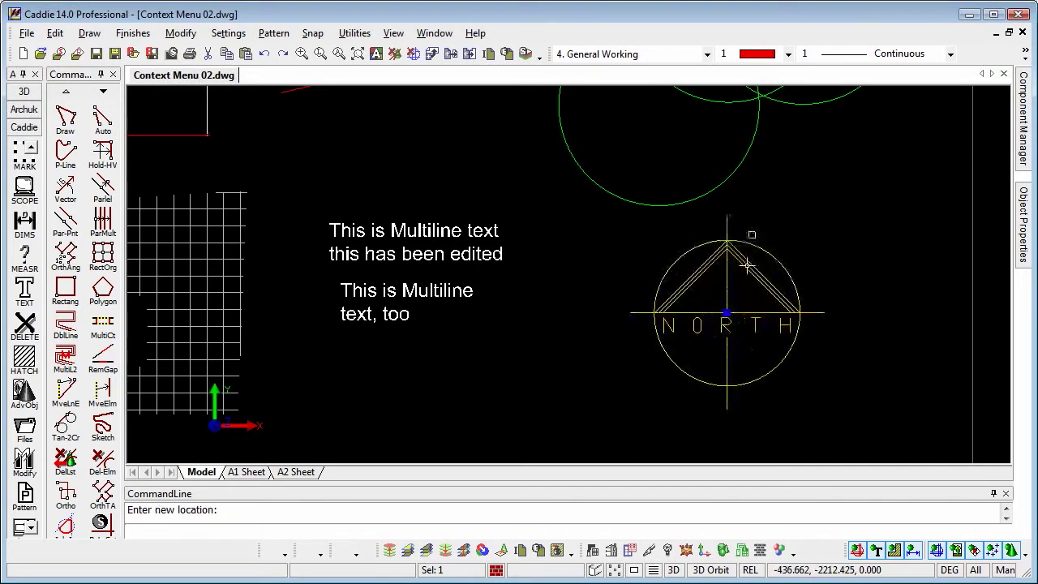
# Rotate the north point block dynamically by about 66° with Auto Snap, about its centre from its vertical line's upper end towards the red outline's lower-right corner
pyautogui.rightClick(728, 347)
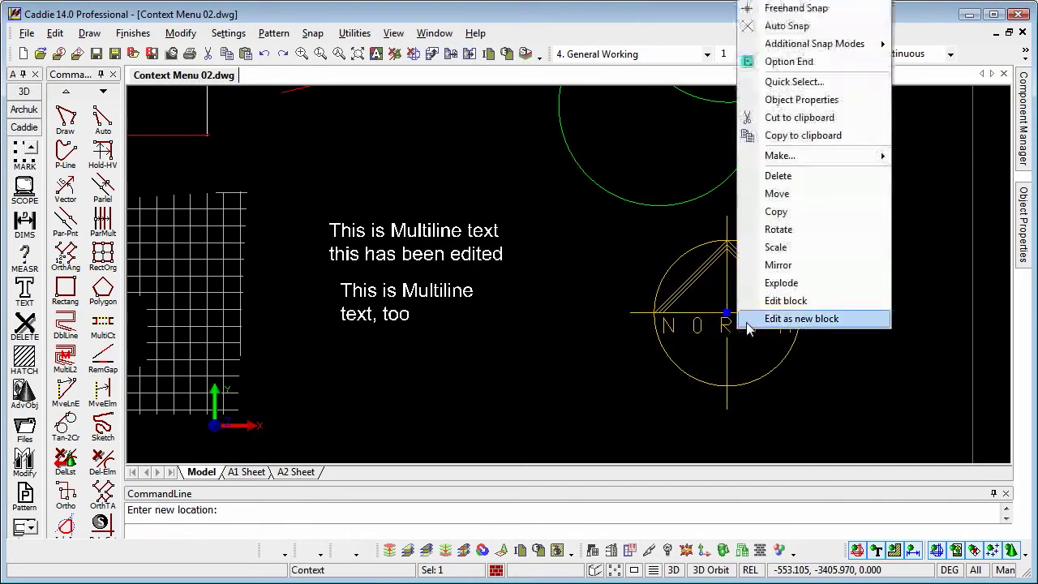
pyautogui.click(780, 229)
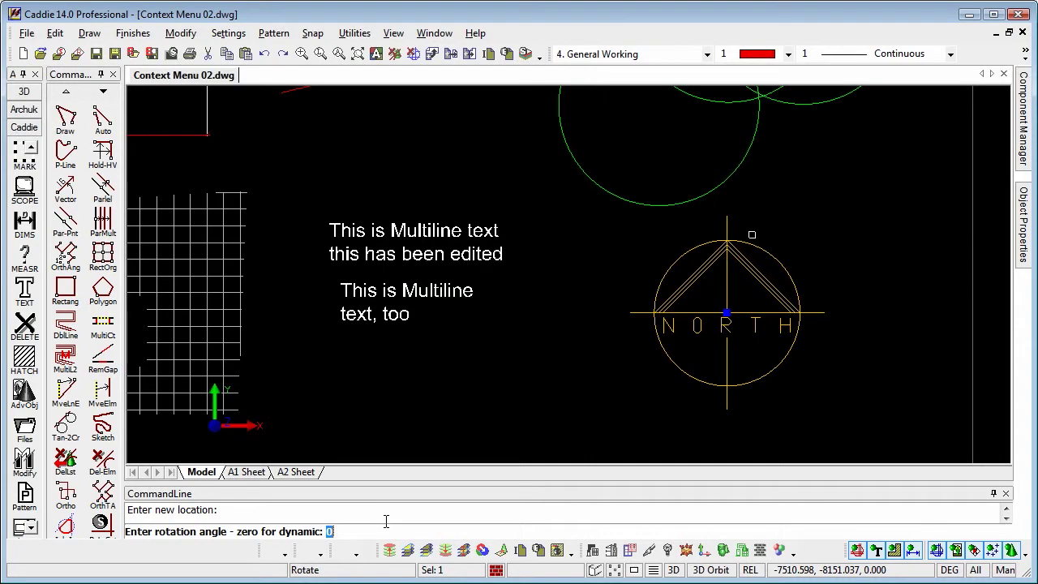
pyautogui.press('Return')
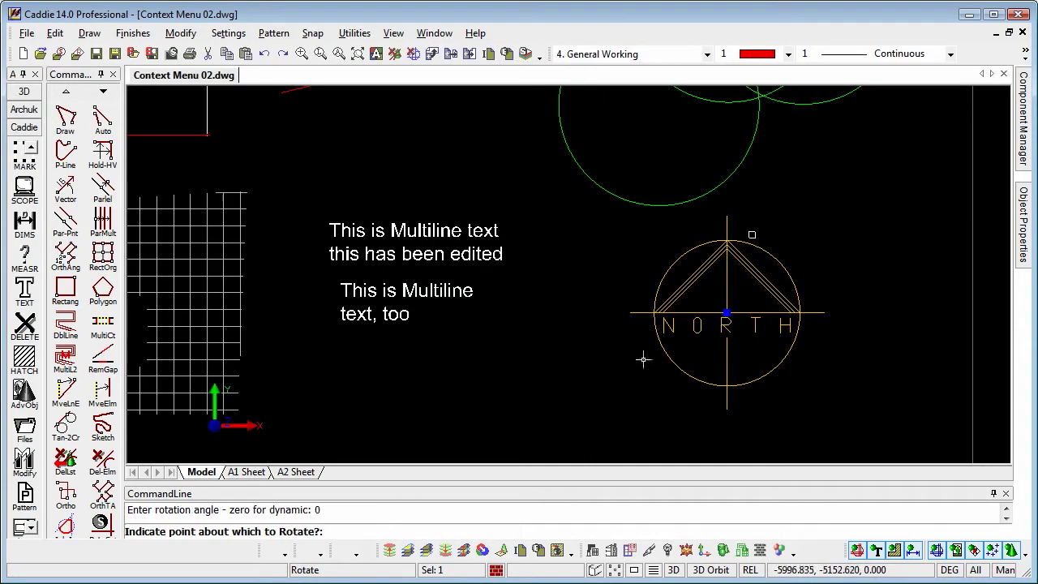
pyautogui.rightClick(678, 336)
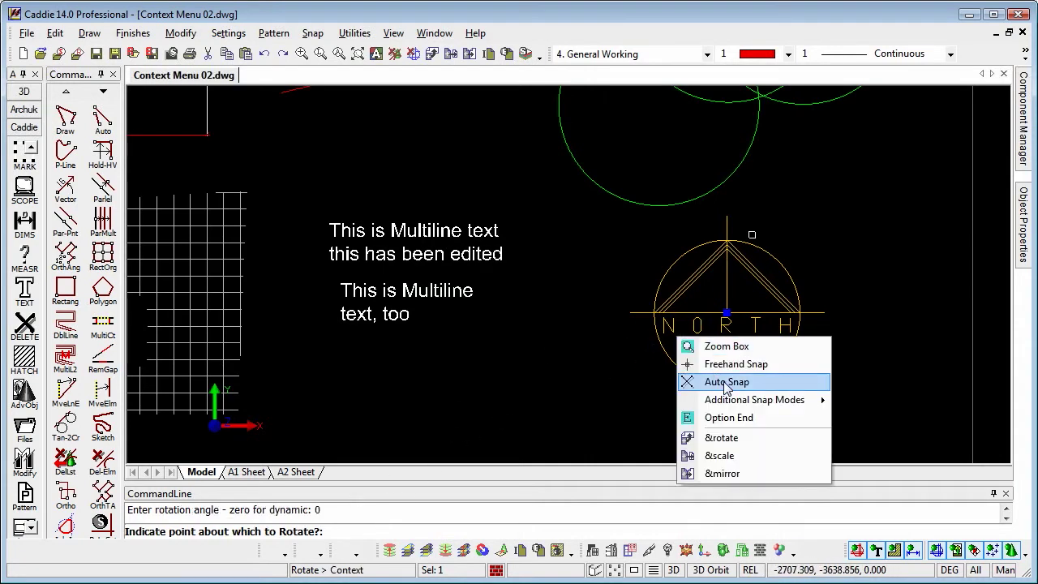
pyautogui.click(724, 382)
pyautogui.click(726, 313)
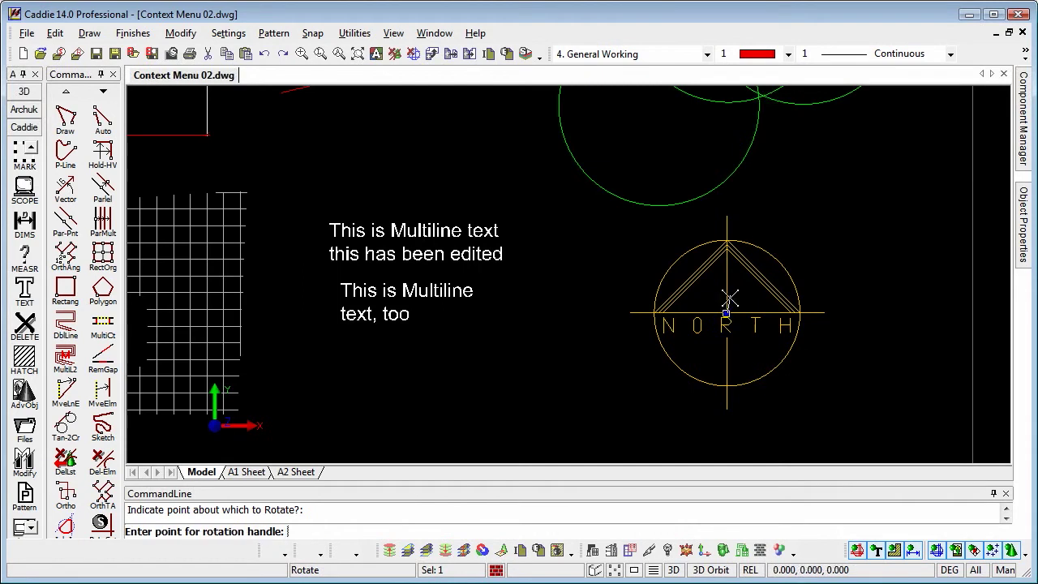
pyautogui.click(737, 223)
pyautogui.scroll(-4, 562, 251)
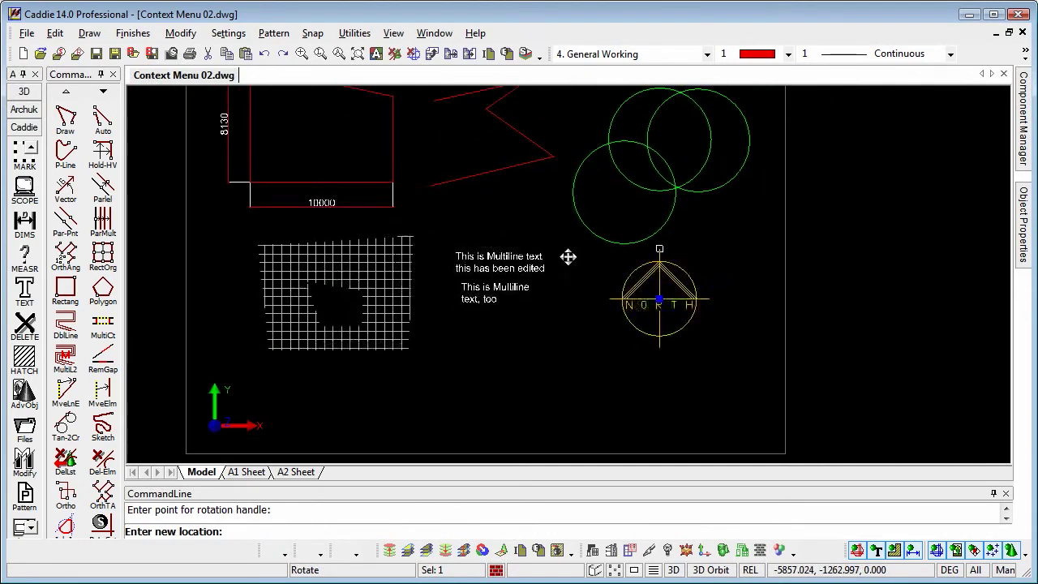
pyautogui.moveTo(563, 250); pyautogui.dragTo(611, 355, button='middle')
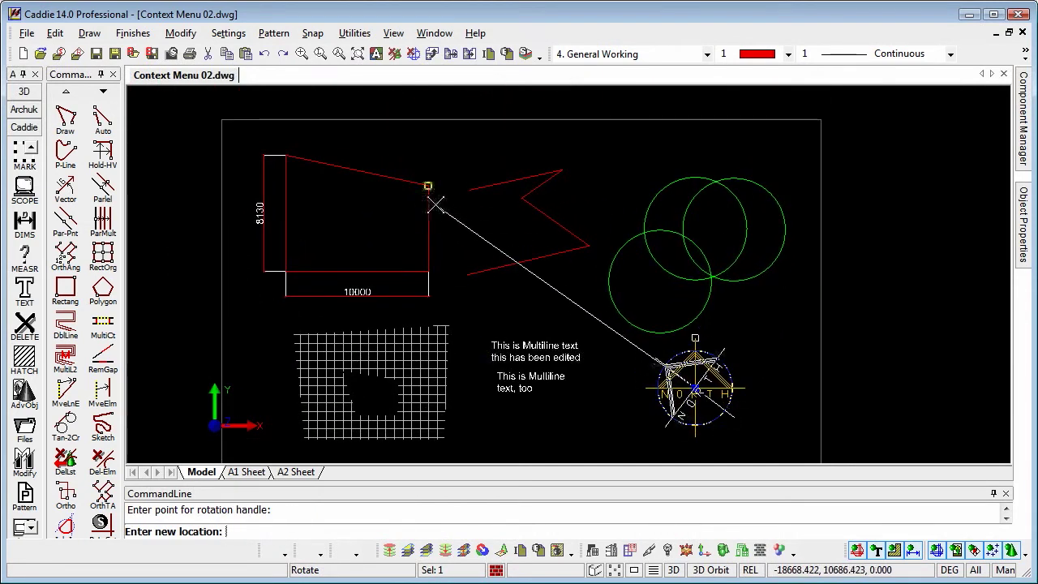
pyautogui.click(428, 257)
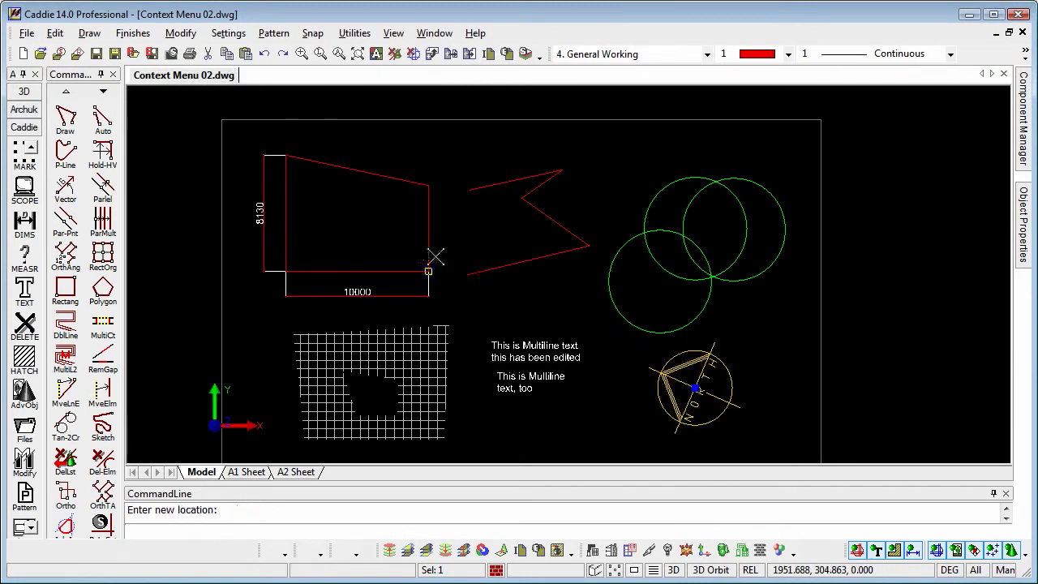
# Set the north point block's X and Y scale factors to 4 in Object Properties and clear the selection
pyautogui.rightClick(734, 358)
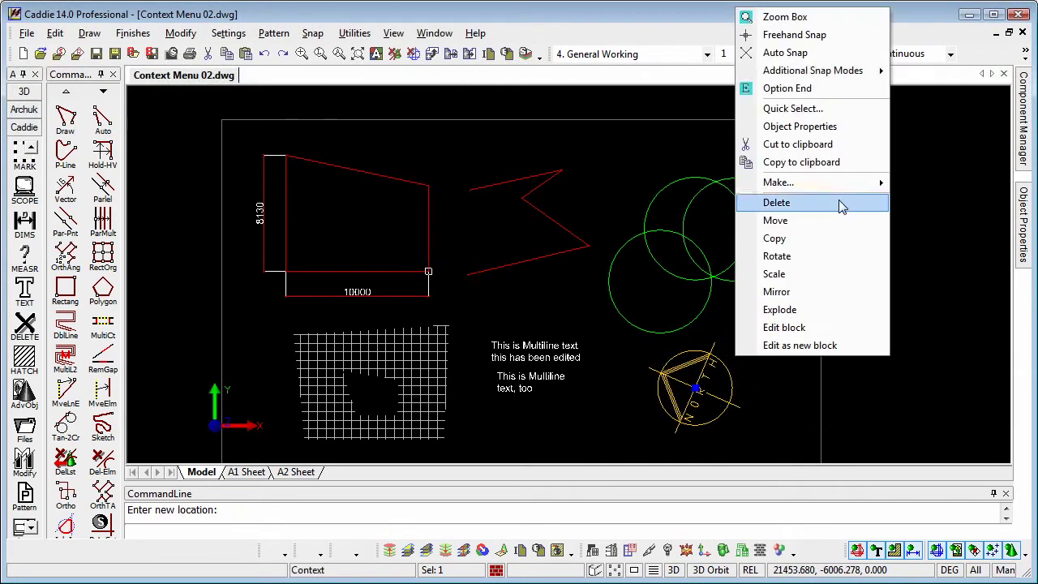
pyautogui.click(831, 128)
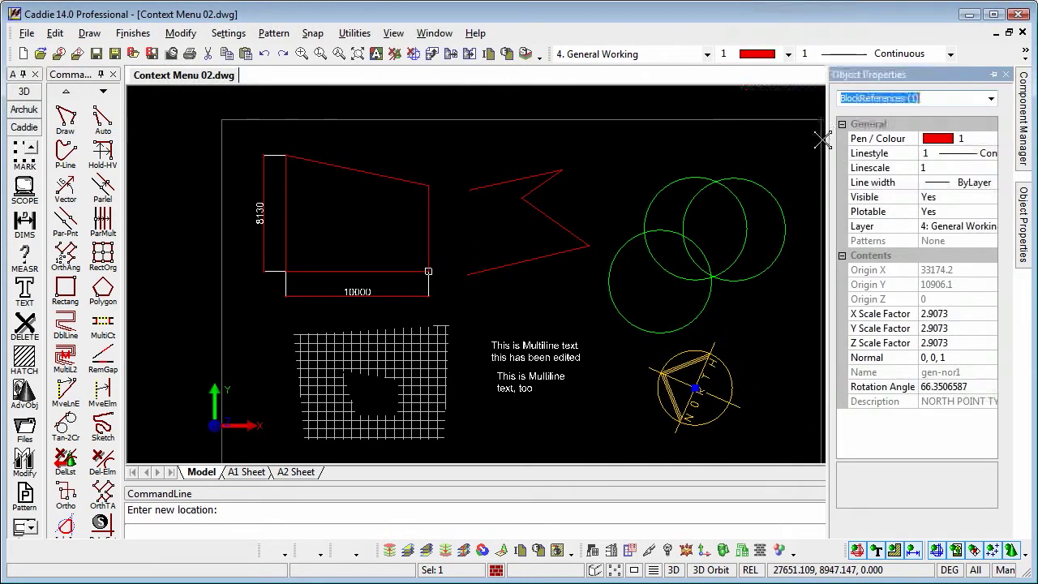
pyautogui.click(934, 314)
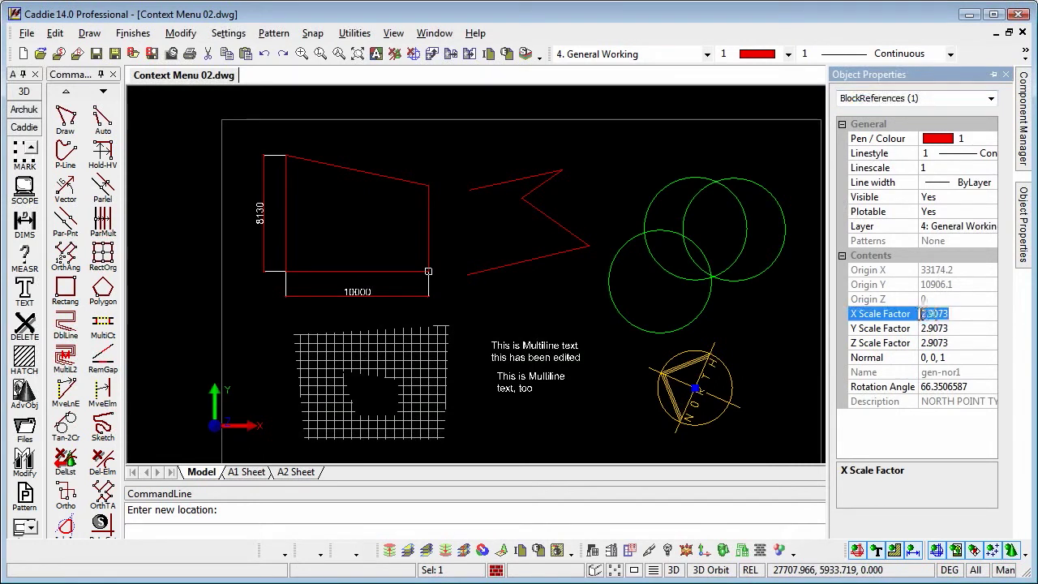
pyautogui.write('4')
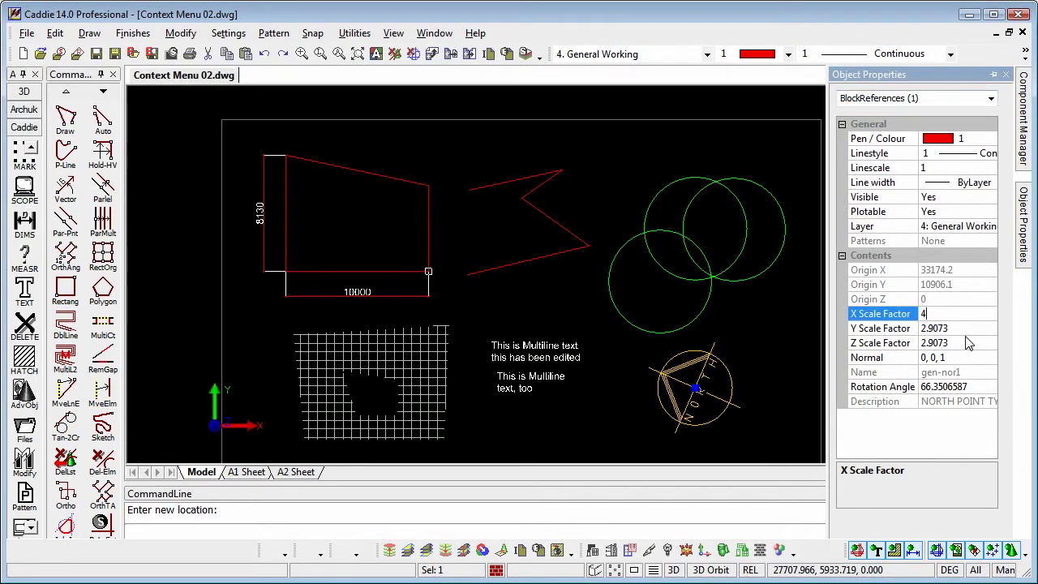
pyautogui.click(934, 328)
pyautogui.write('4')
pyautogui.click(949, 343)
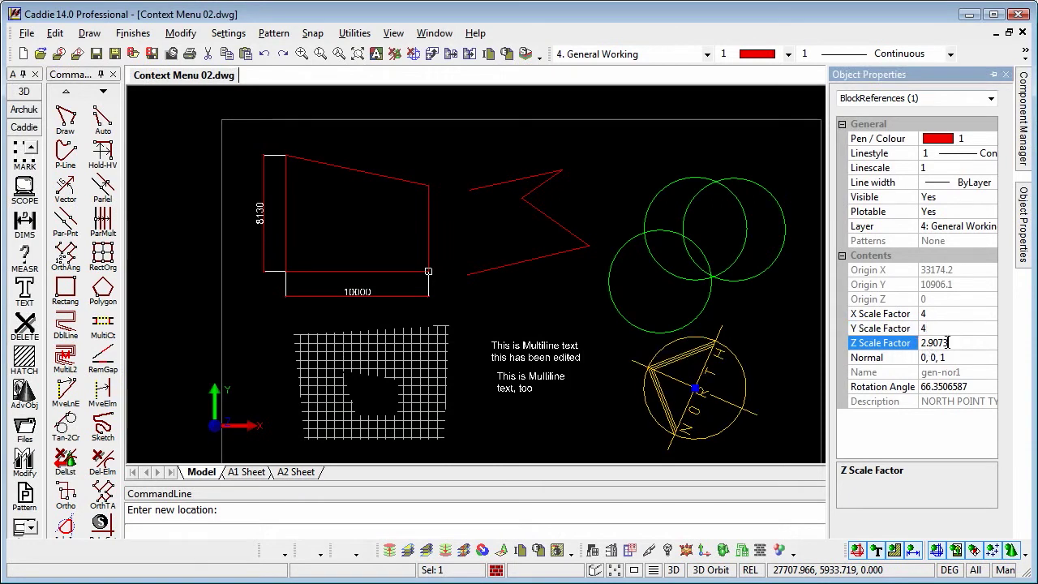
pyautogui.moveTo(746, 354); pyautogui.dragTo(718, 303, button='middle')
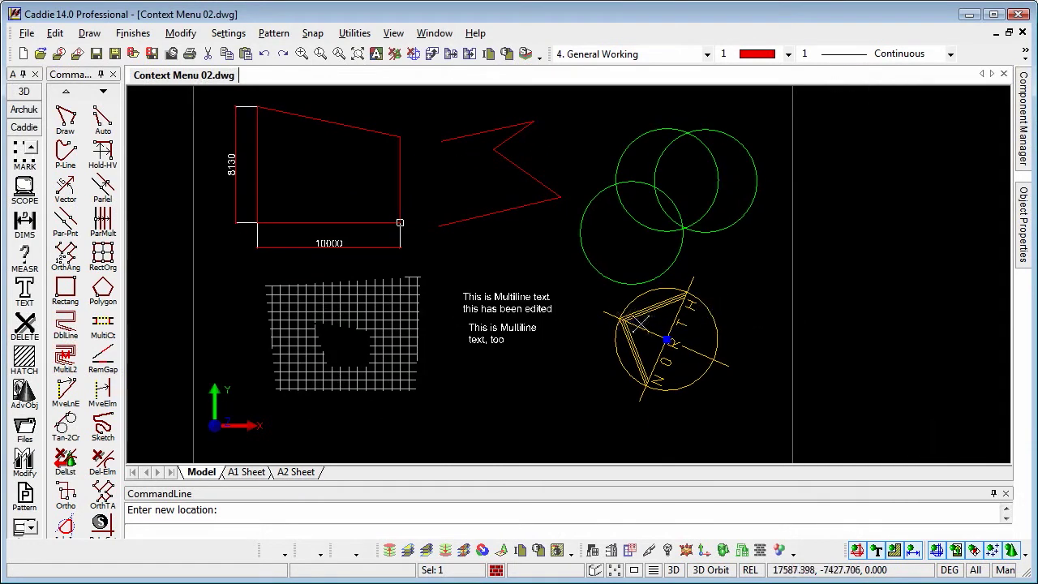
pyautogui.moveTo(659, 335); pyautogui.dragTo(702, 330, button='middle')
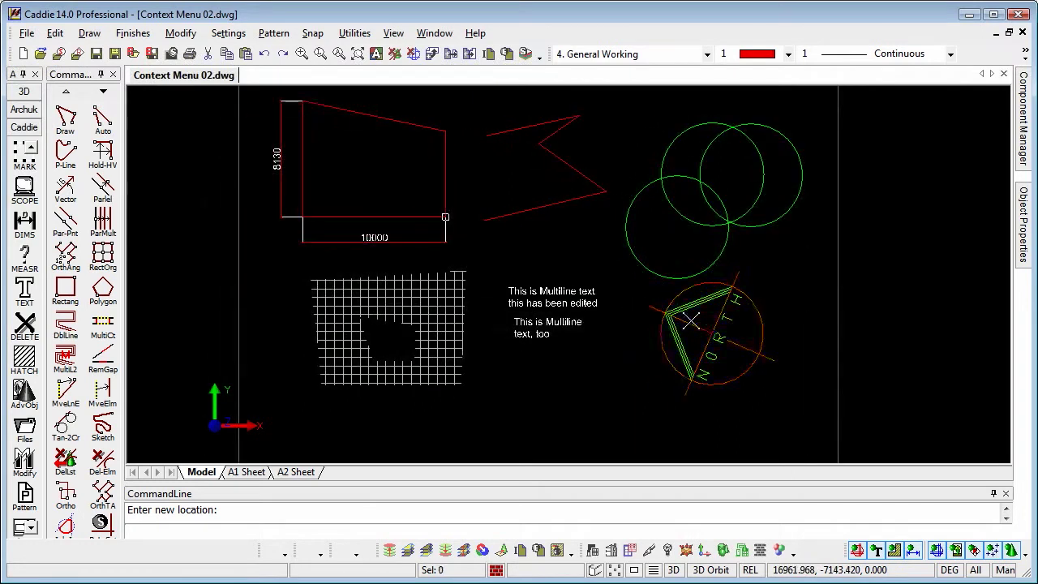
pyautogui.scroll(1, 596, 289)
pyautogui.moveTo(614, 294)
pyautogui.mouseDown(button='middle')
pyautogui.moveTo(630, 317)
pyautogui.moveTo(647, 301)
pyautogui.mouseUp(button='middle')
pyautogui.scroll(-1, 657, 299)
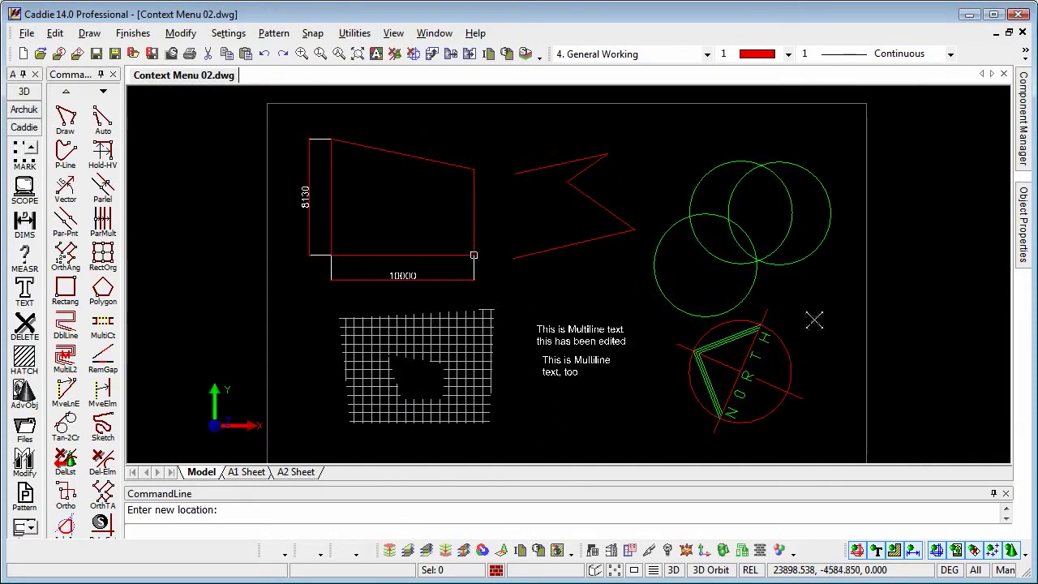
# Copy the north point block and the two upper circles to the clipboard, with the origin at the upper end of the block's rotated axis line
pyautogui.click(777, 345)
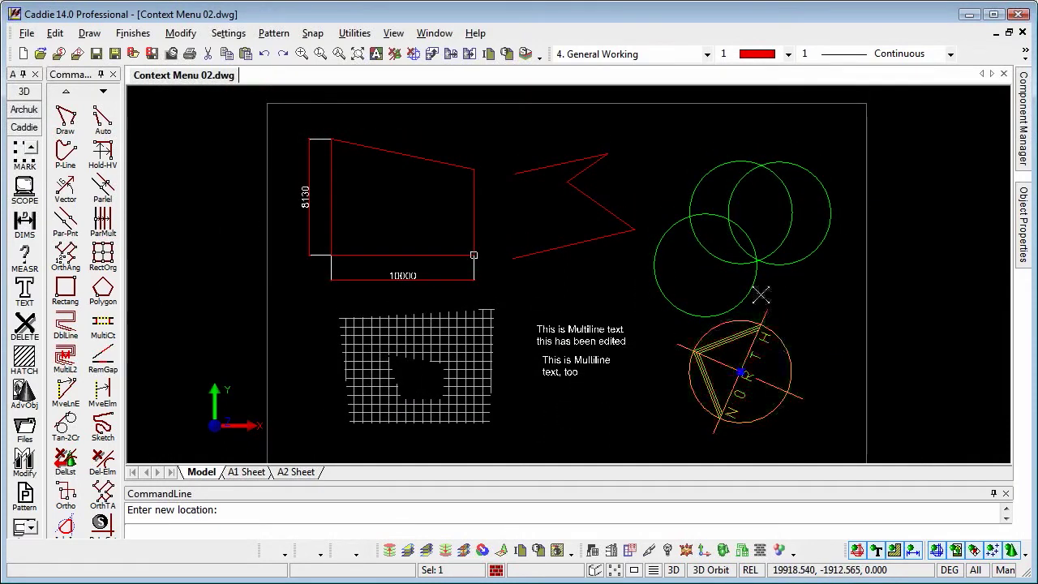
pyautogui.click(775, 253)
pyautogui.click(793, 262)
pyautogui.rightClick(799, 262)
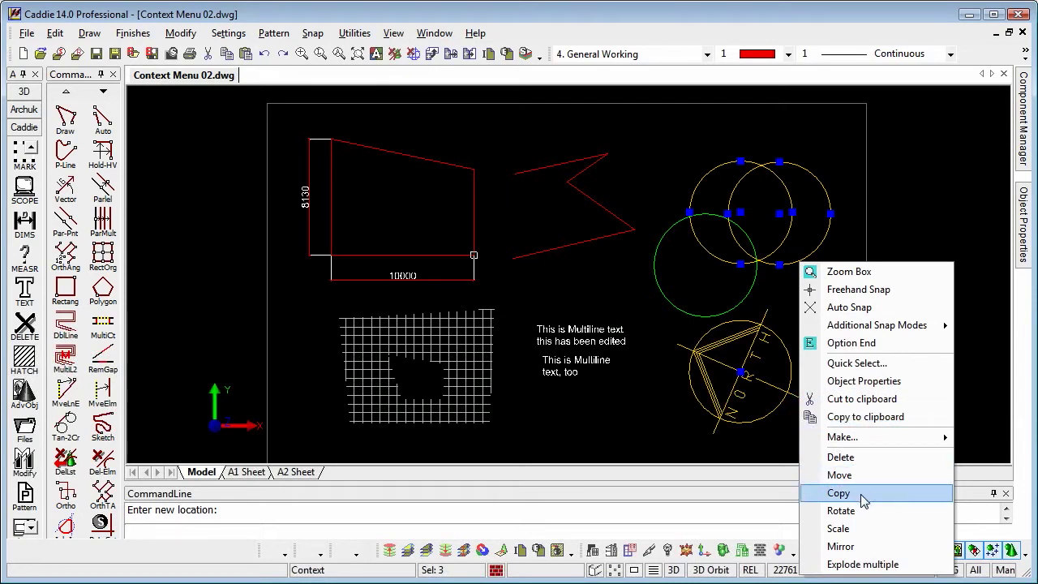
pyautogui.click(870, 417)
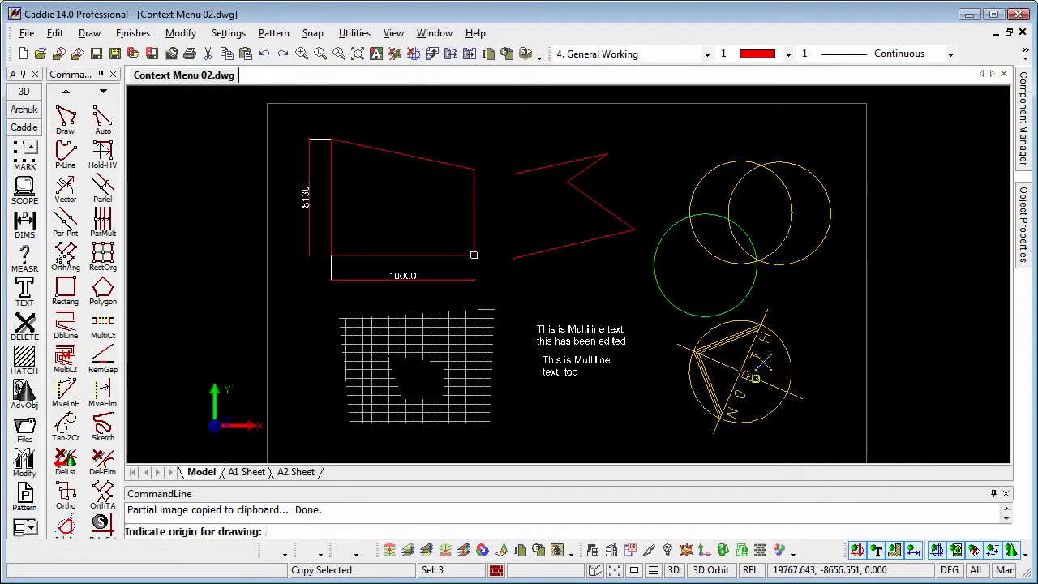
pyautogui.click(750, 307)
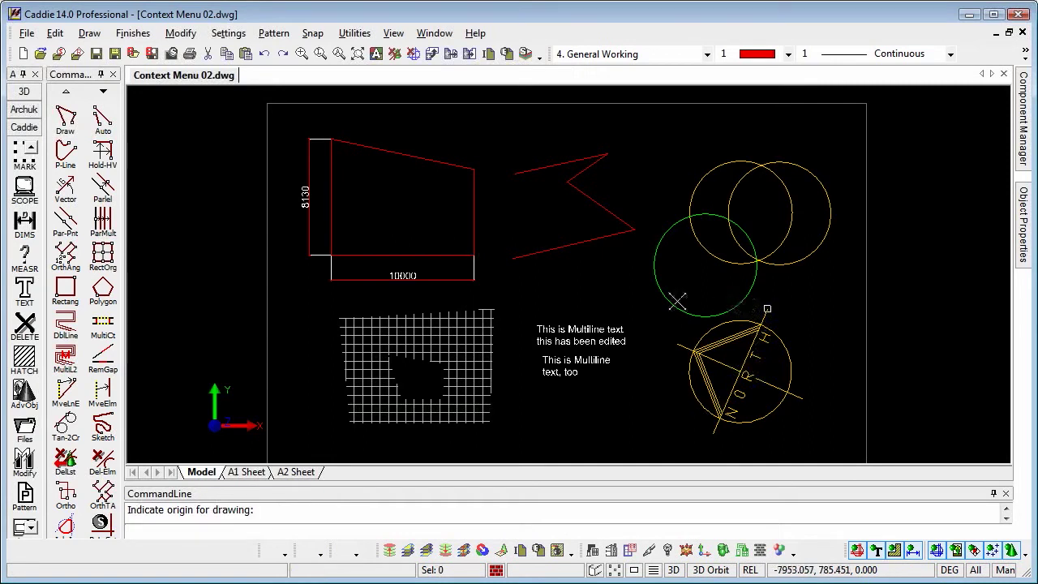
pyautogui.click(244, 54)
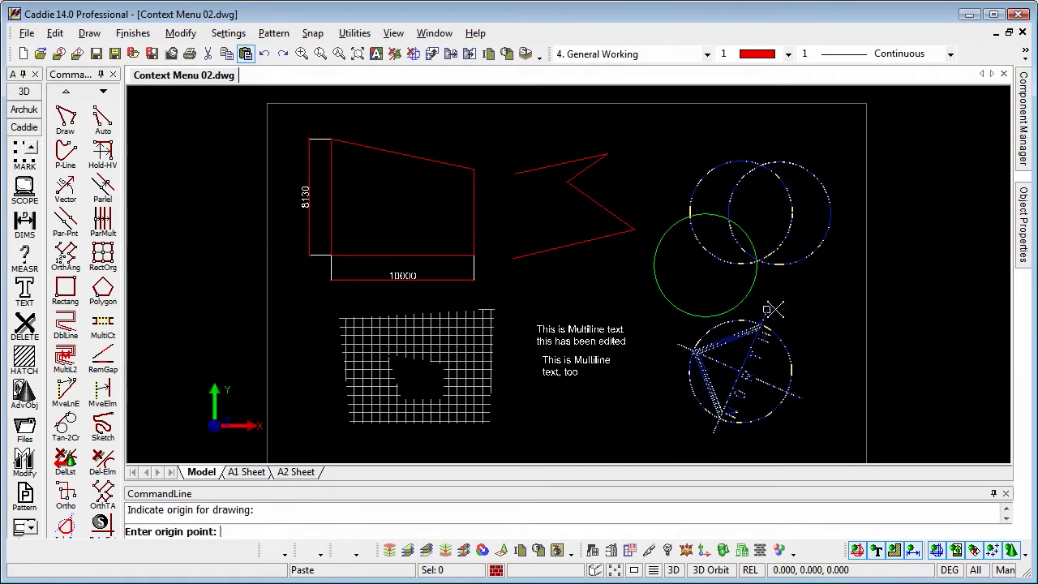
pyautogui.rightClick(538, 299)
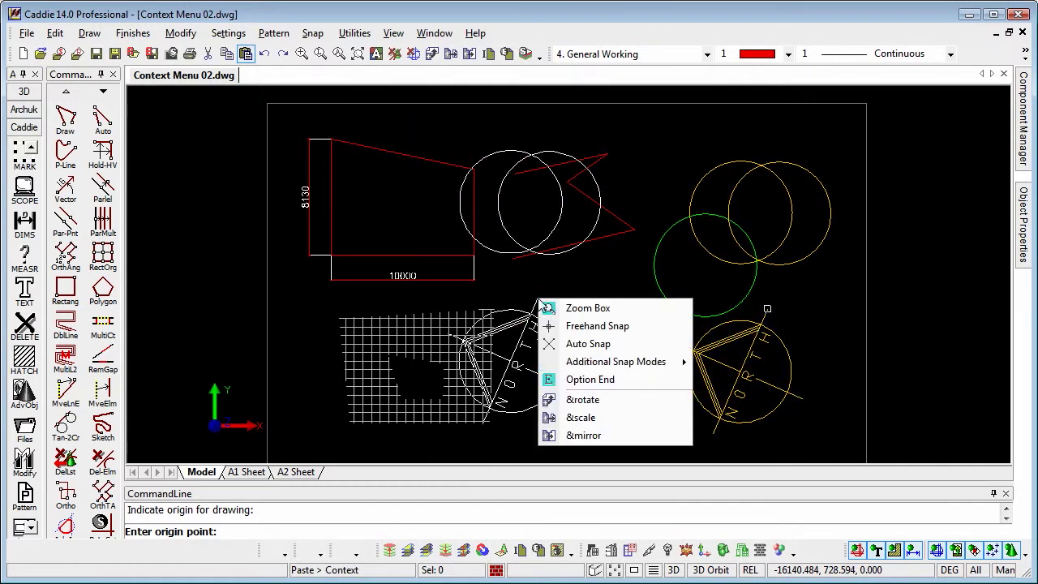
pyautogui.click(606, 380)
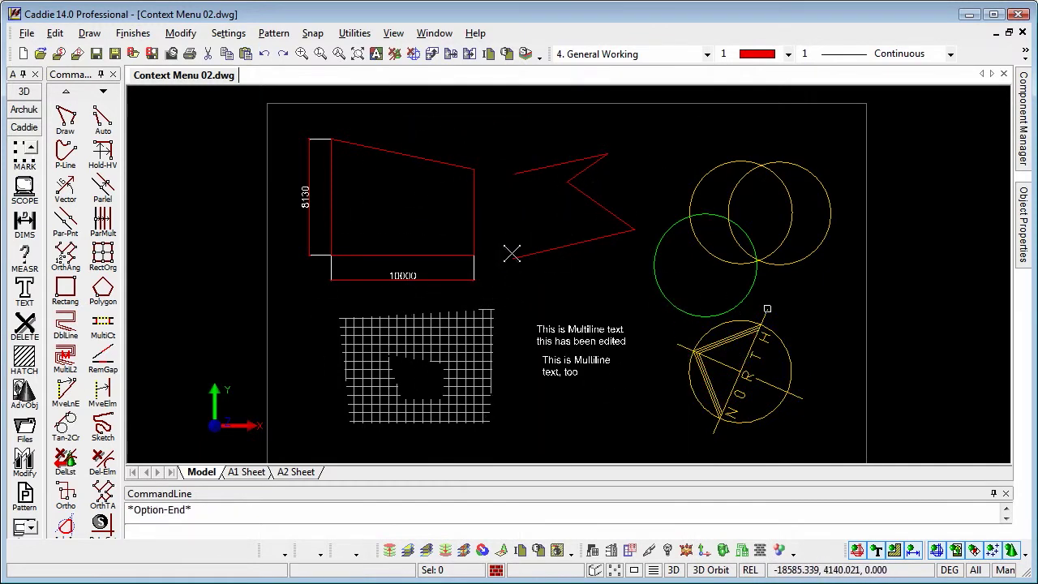
# Select the red polyline and the outline's right and sloping top lines, and isolate them with Make Scope Selected Objects
pyautogui.click(590, 243)
pyautogui.click(474, 209)
pyautogui.click(431, 162)
pyautogui.rightClick(554, 235)
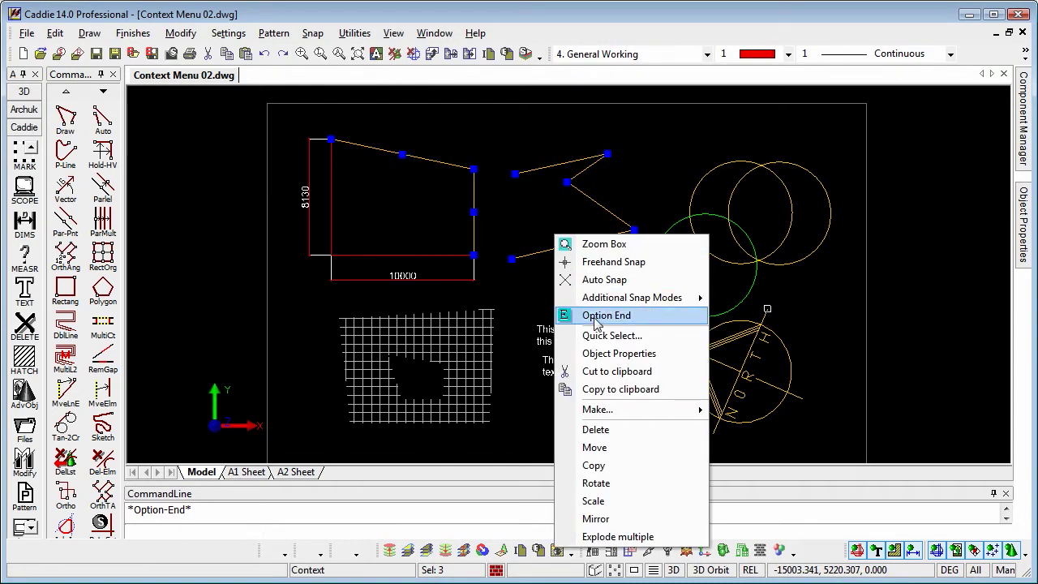
pyautogui.moveTo(640, 420)
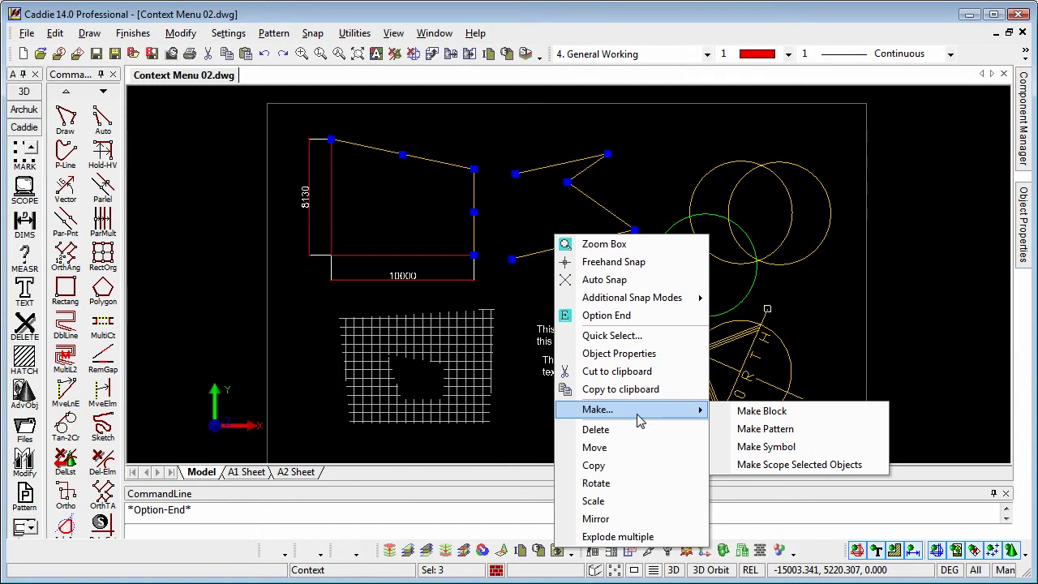
pyautogui.click(779, 465)
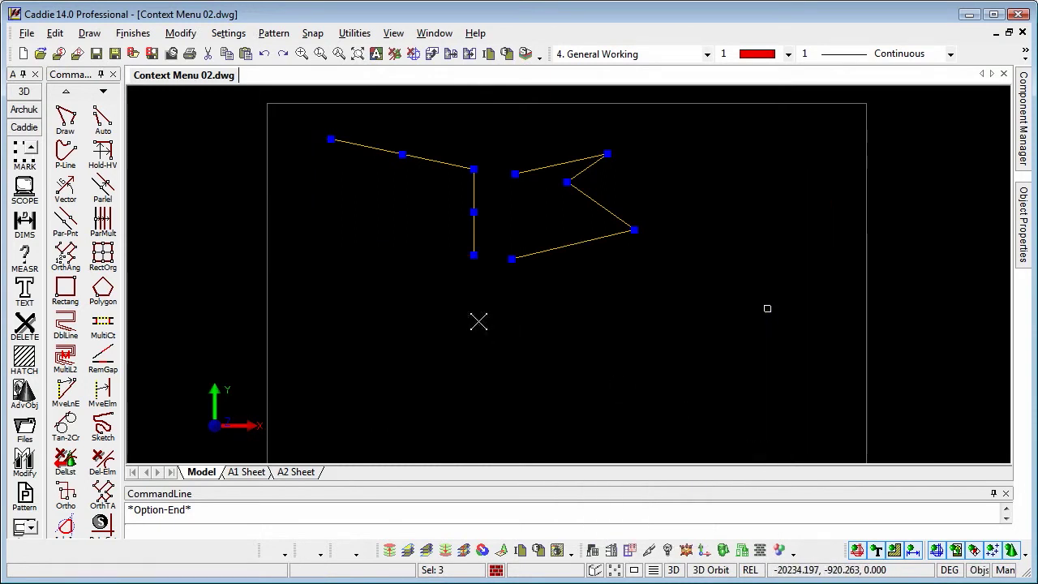
# Restore the display of all layers and objects in the drawing with the All-Lay scope command
pyautogui.click(25, 192)
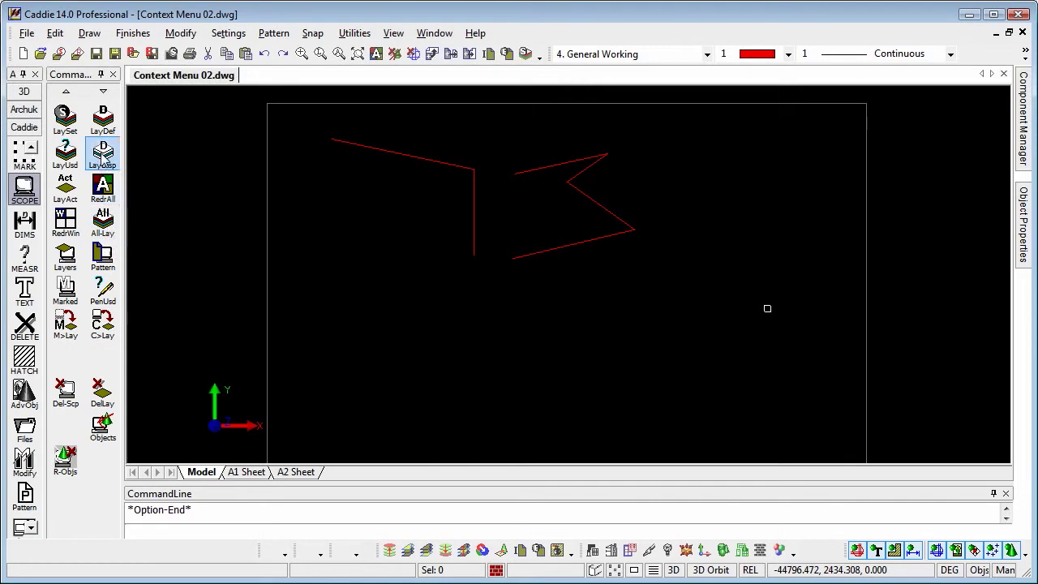
pyautogui.click(103, 222)
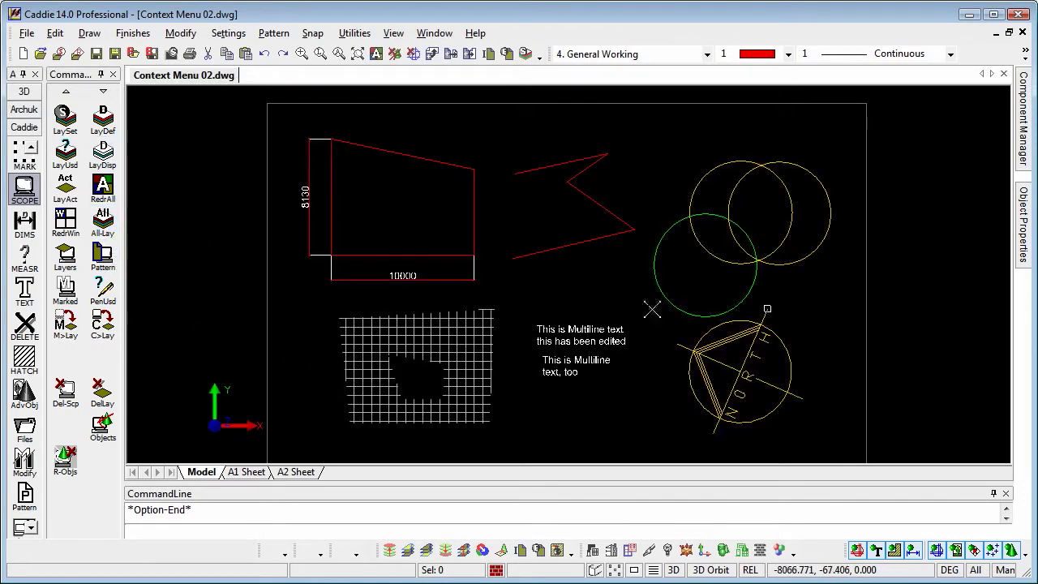